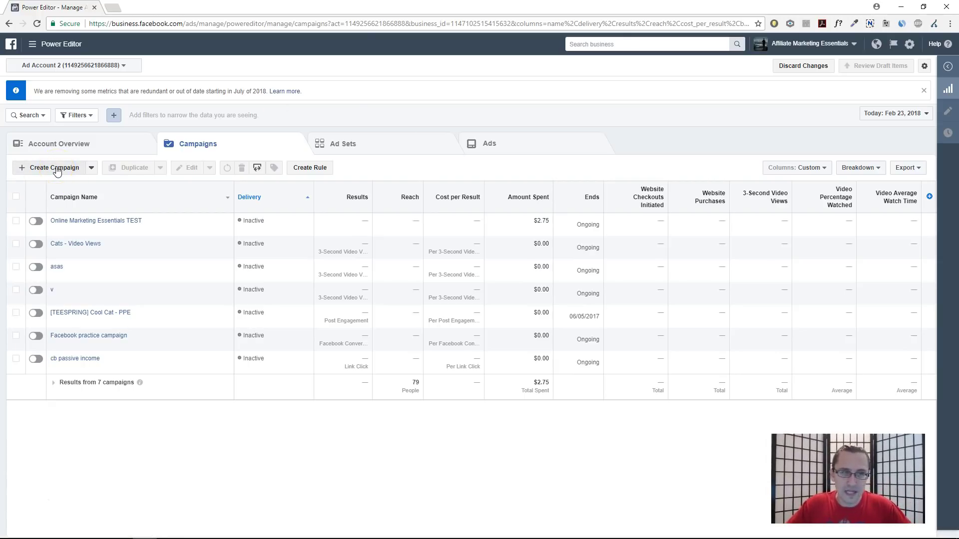
# Step: Start a new campaign named "Online Marketing" with the Messages objective
pyautogui.click(56, 169)
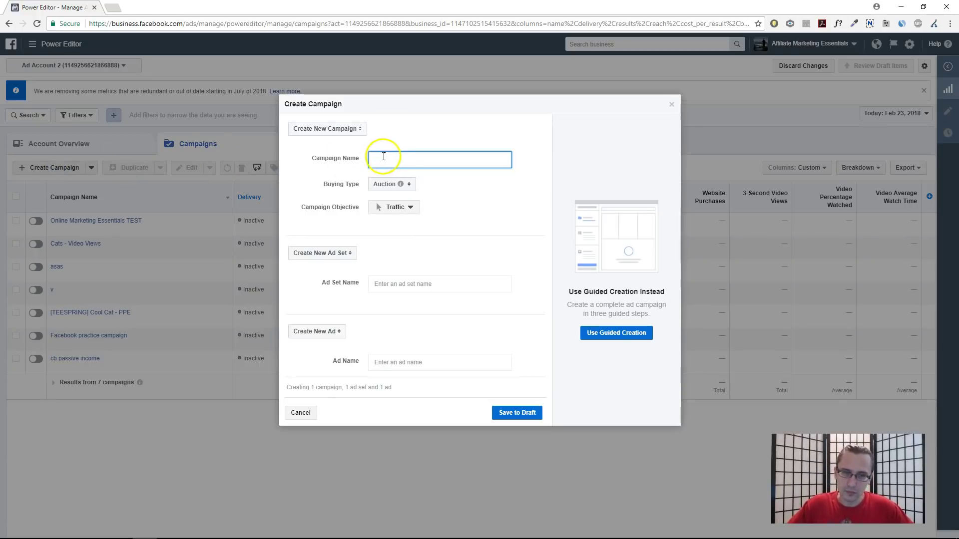
pyautogui.write('Onlin')
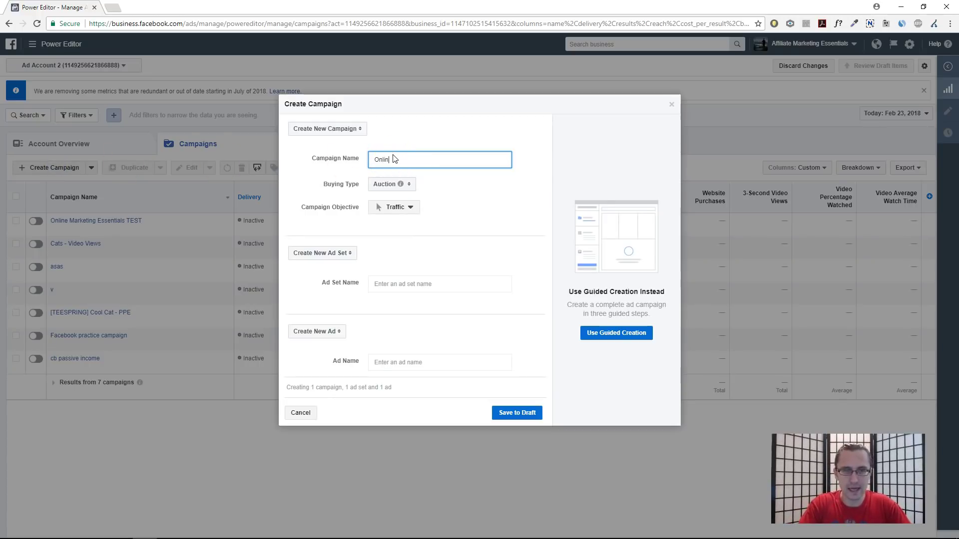
pyautogui.write('e Marketing')
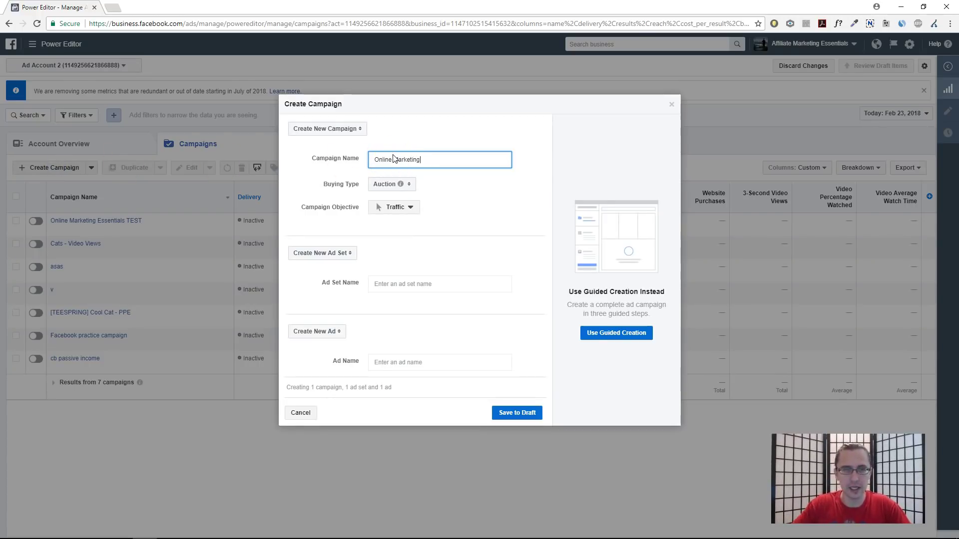
pyautogui.moveTo(405, 191)
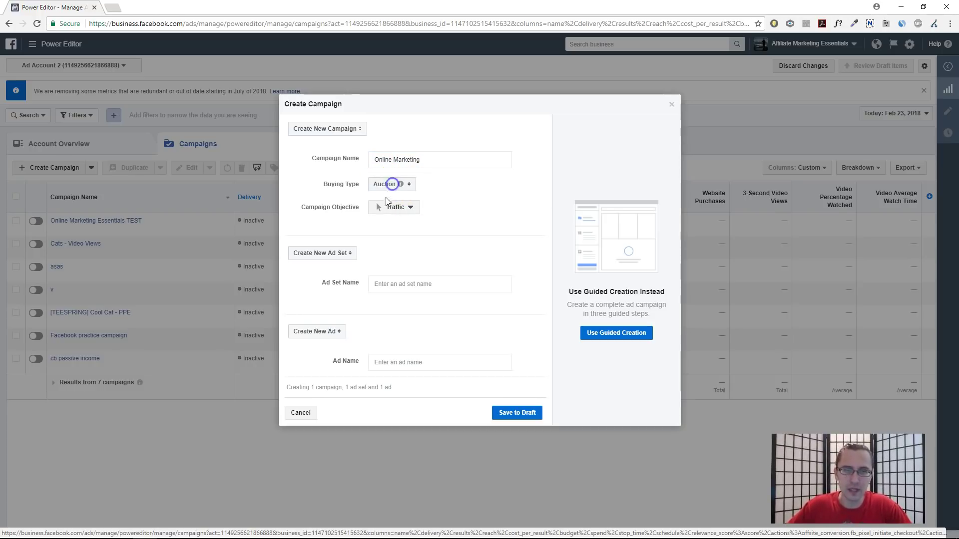
pyautogui.click(387, 206)
pyautogui.click(411, 379)
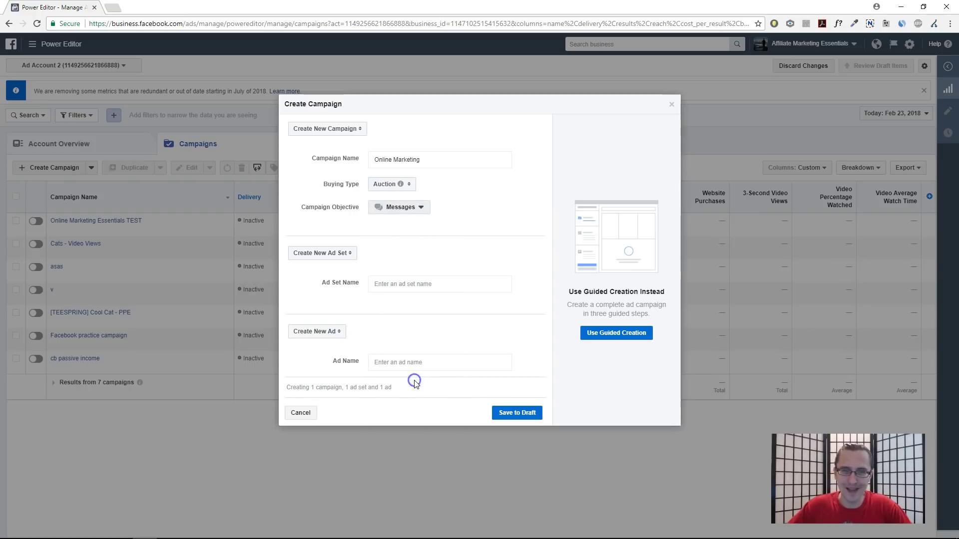
# Step: Name the new ad set "Wordpress - 25-65 - US" and the new ad "Ad 1", and save the campaign to draft
pyautogui.click(396, 284)
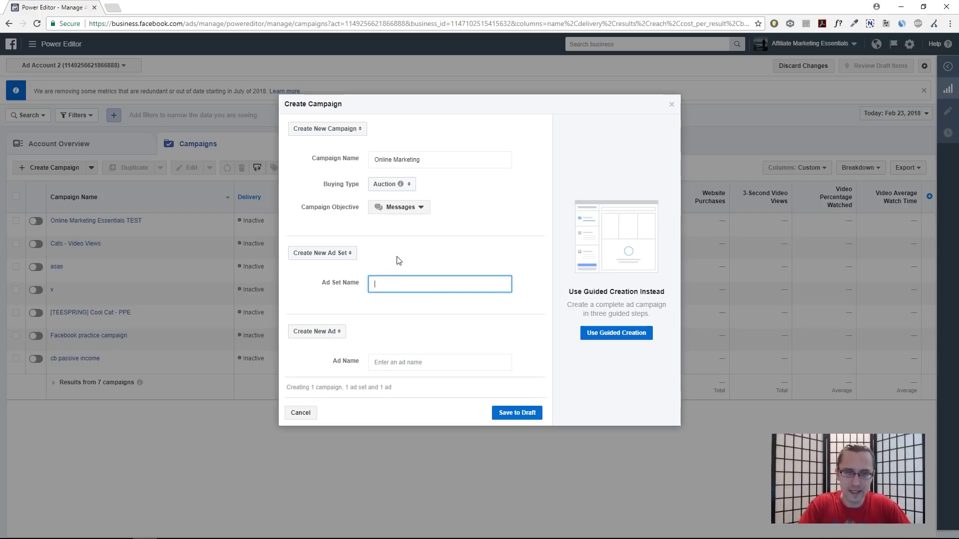
pyautogui.write('Wordpres')
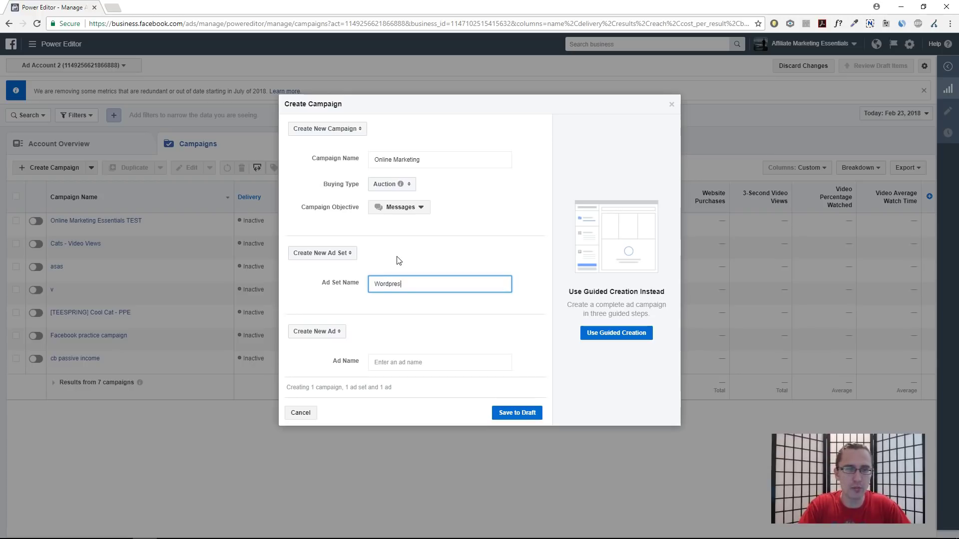
pyautogui.write('s - 25')
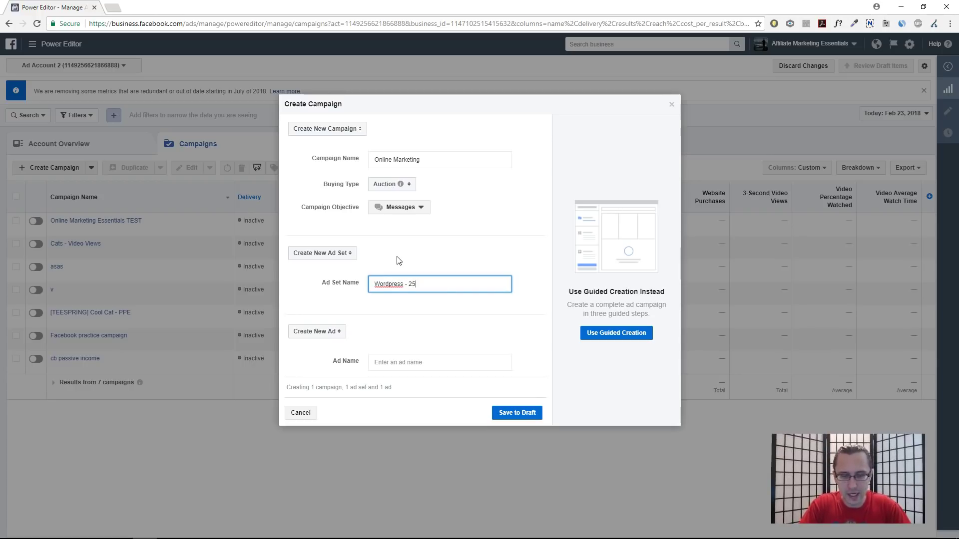
pyautogui.write('-65 - US')
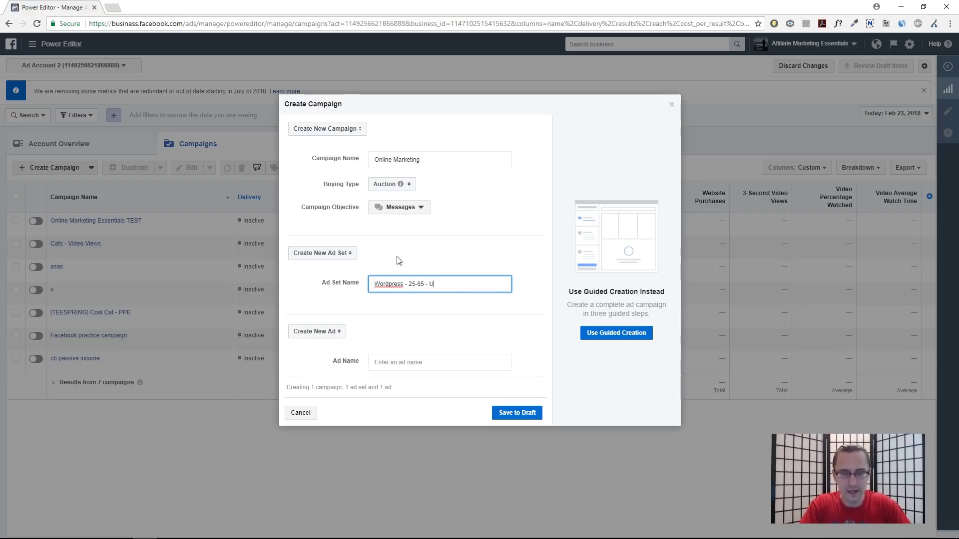
pyautogui.click(376, 278)
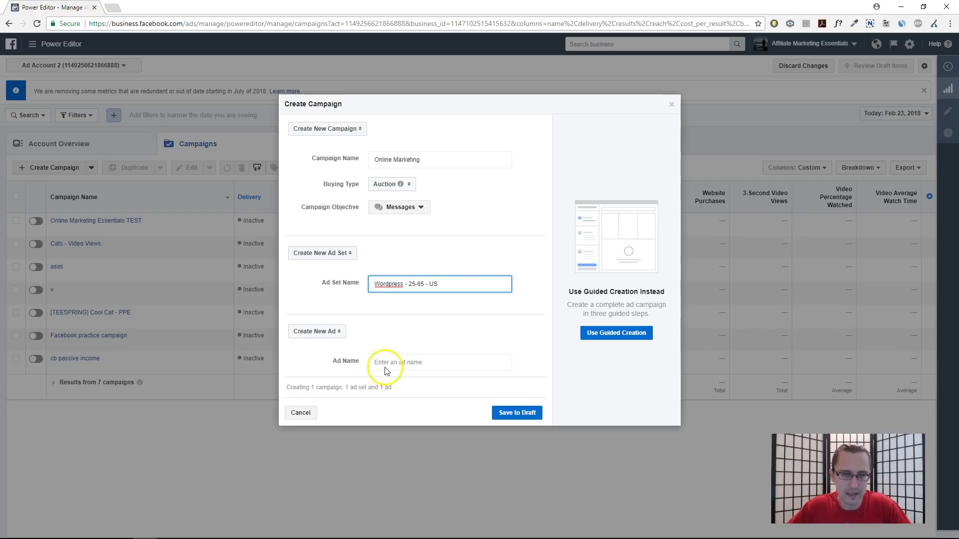
pyautogui.click(380, 365)
pyautogui.write('Ad 1')
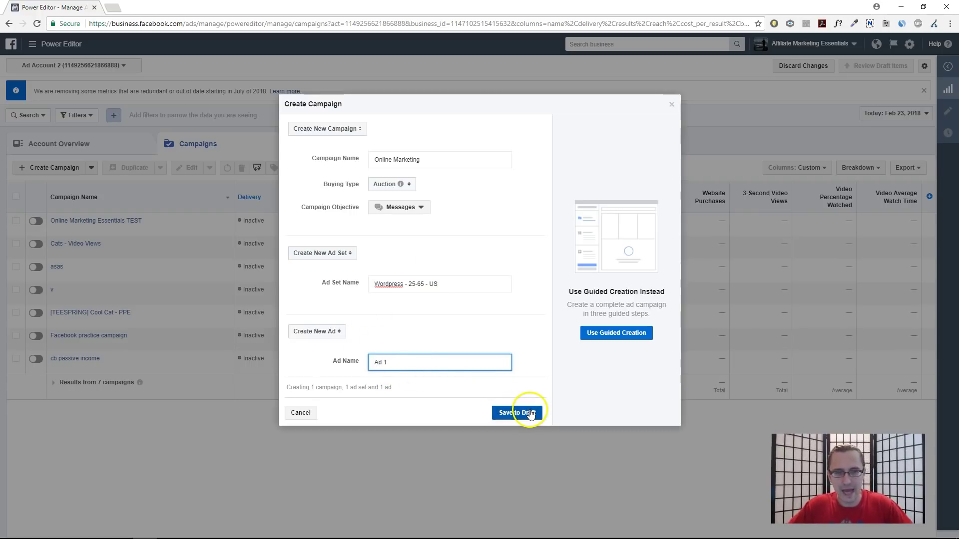
pyautogui.click(529, 414)
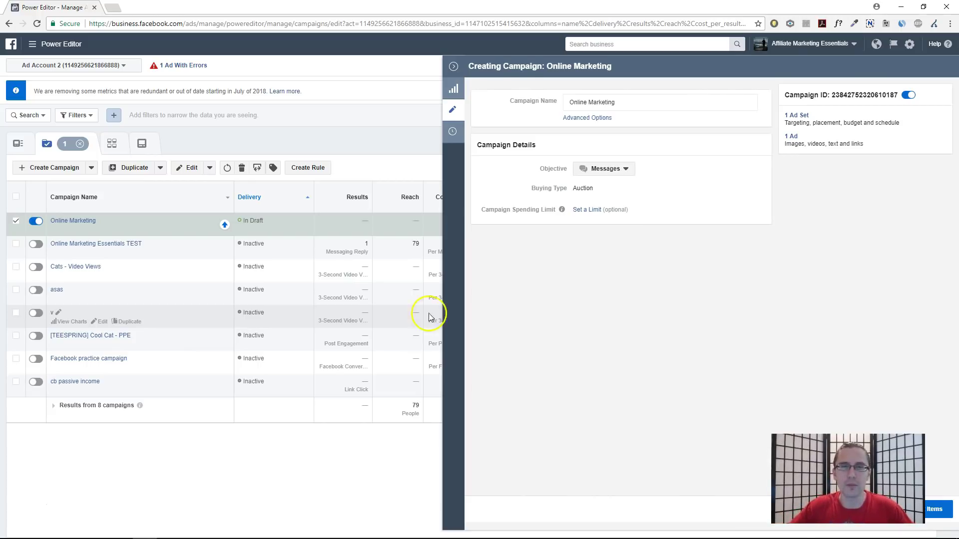
# Step: Close the campaign's edit view and open the "Wordpress - 25-65 - US" ad set for editing
pyautogui.click(453, 108)
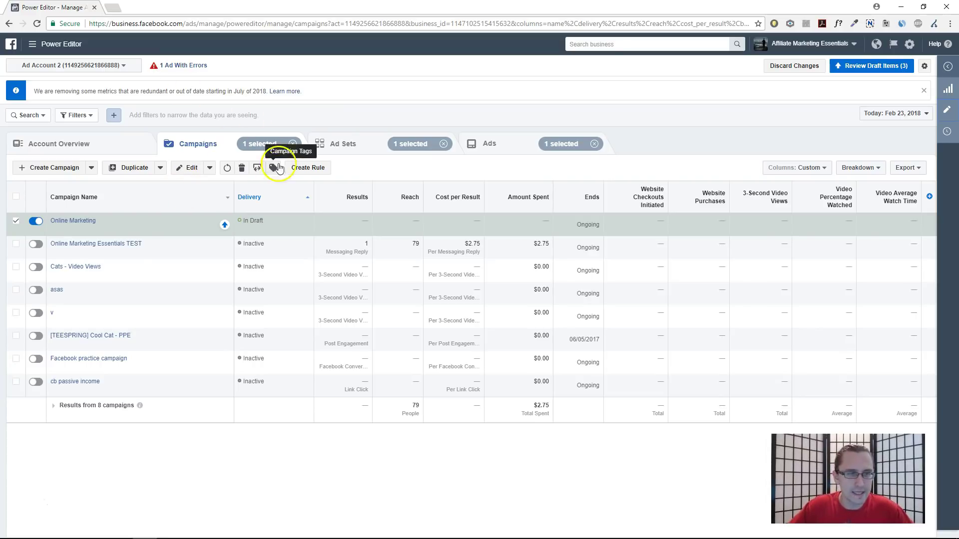
pyautogui.click(344, 144)
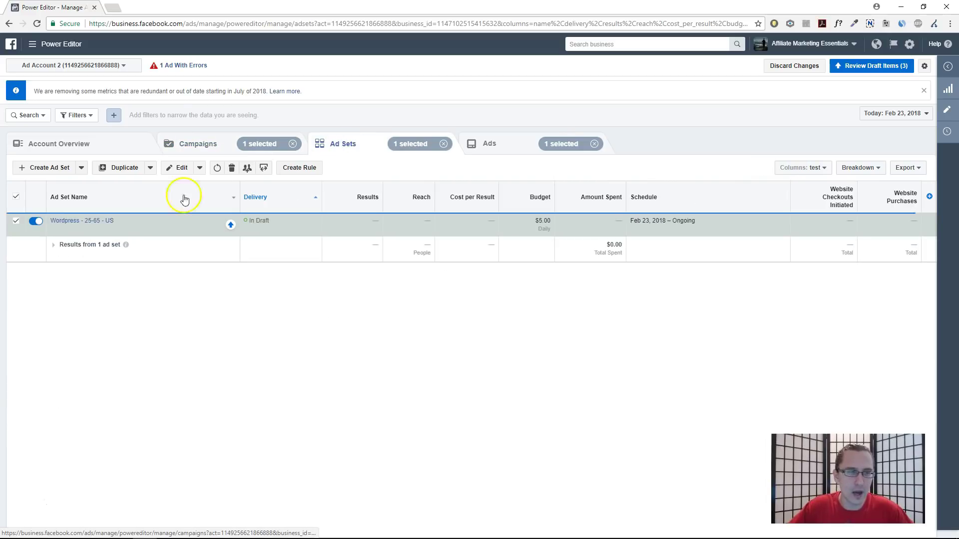
pyautogui.click(215, 148)
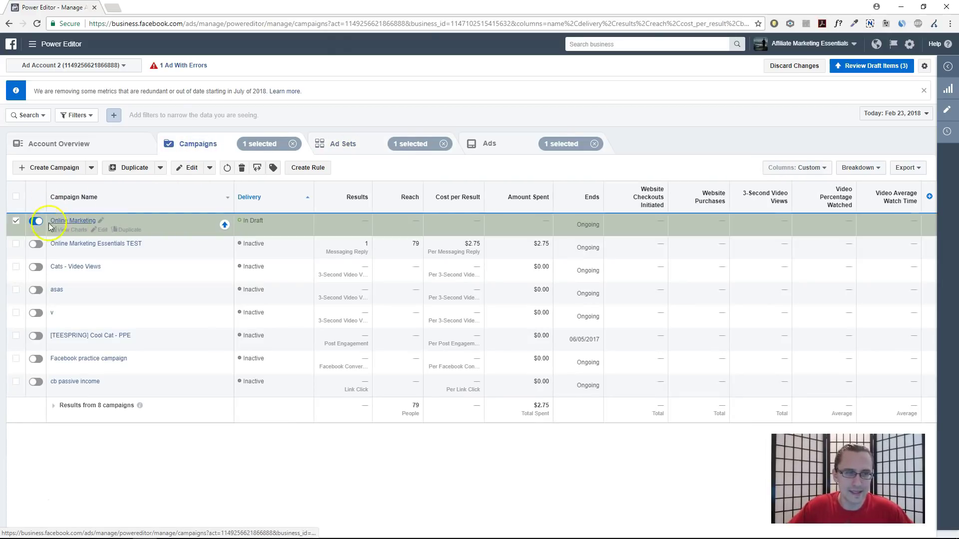
pyautogui.click(349, 148)
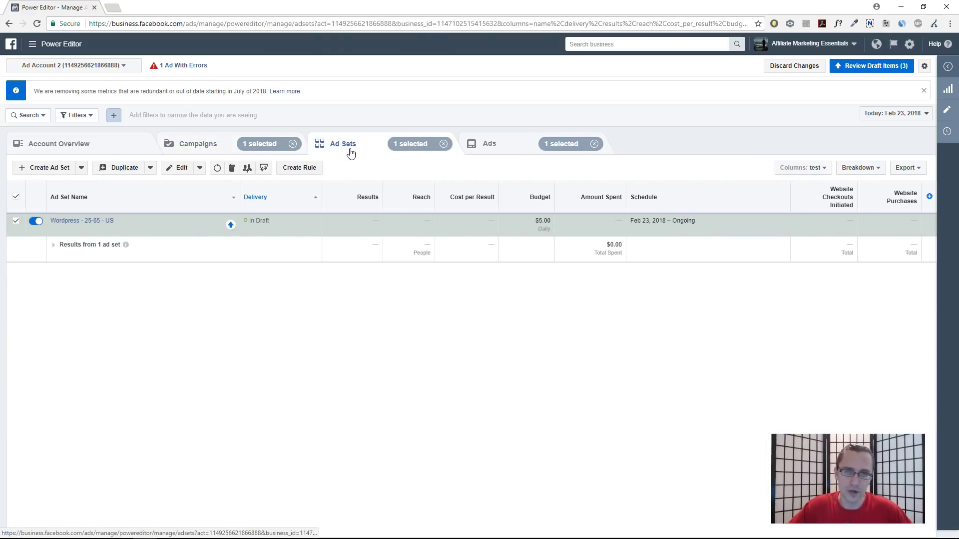
pyautogui.moveTo(104, 228)
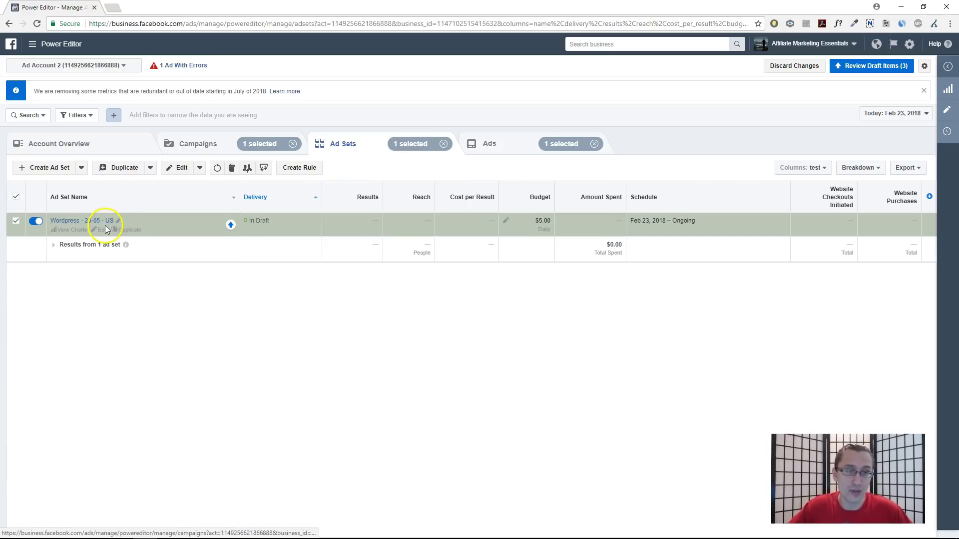
pyautogui.click(103, 233)
pyautogui.moveTo(420, 210)
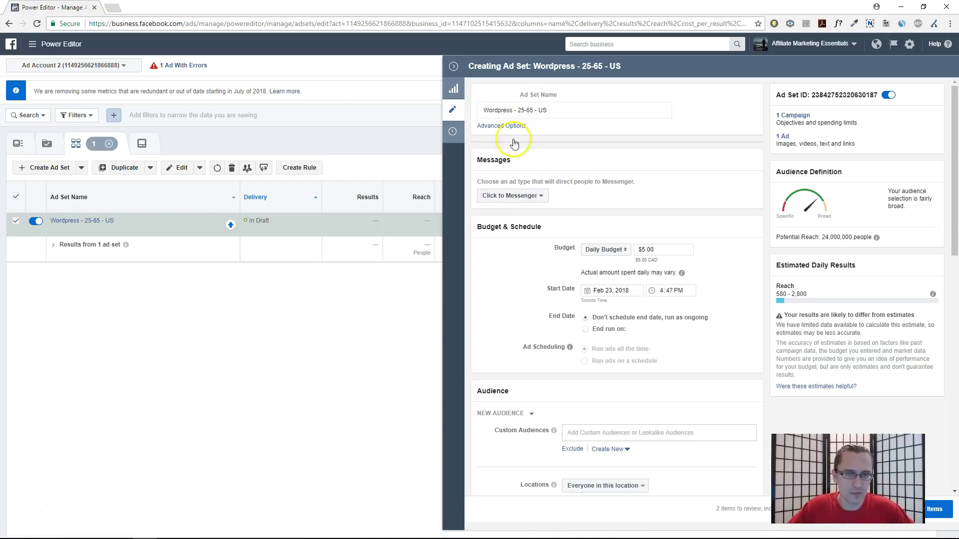
# Step: Try the Sponsored Message ad type for the ad set and return it to Click to Messenger
pyautogui.click(506, 197)
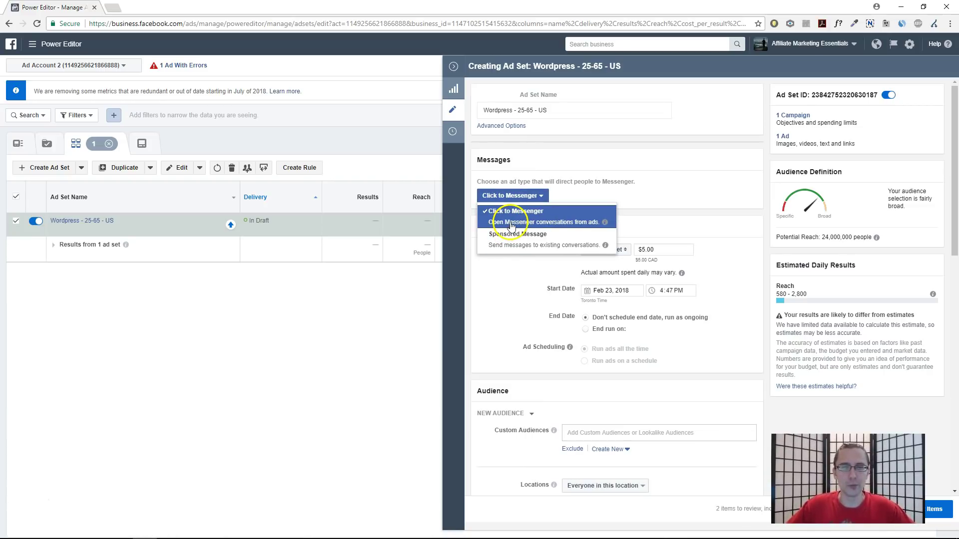
pyautogui.click(568, 178)
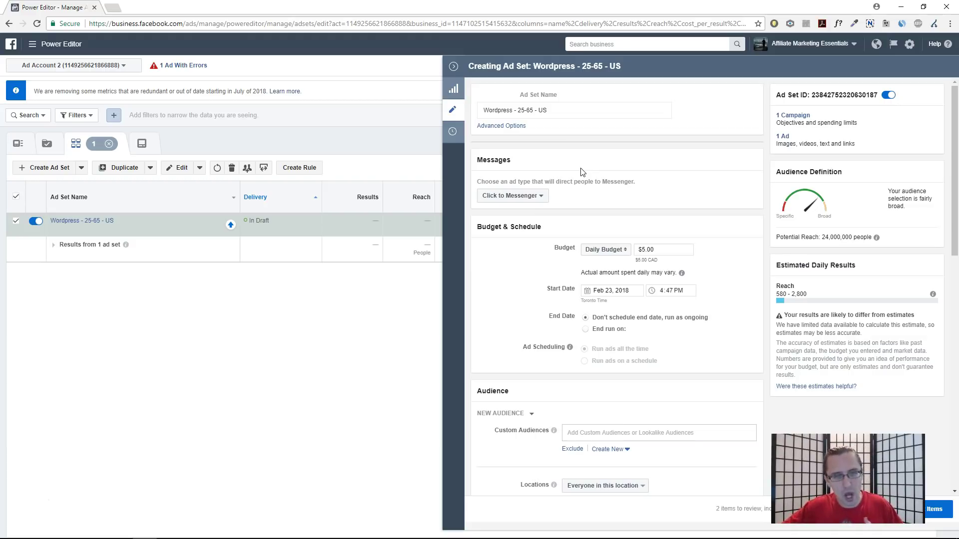
pyautogui.click(509, 196)
pyautogui.click(515, 234)
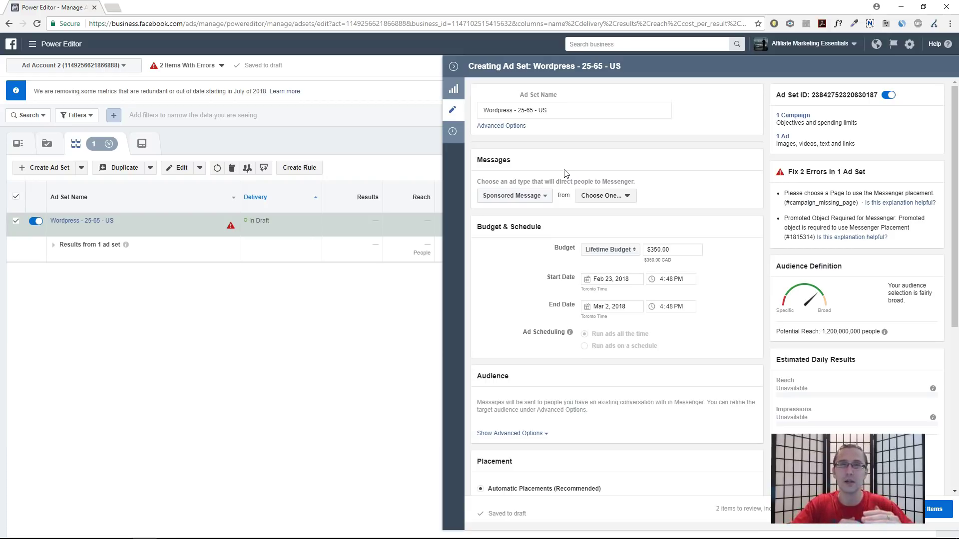
pyautogui.click(524, 195)
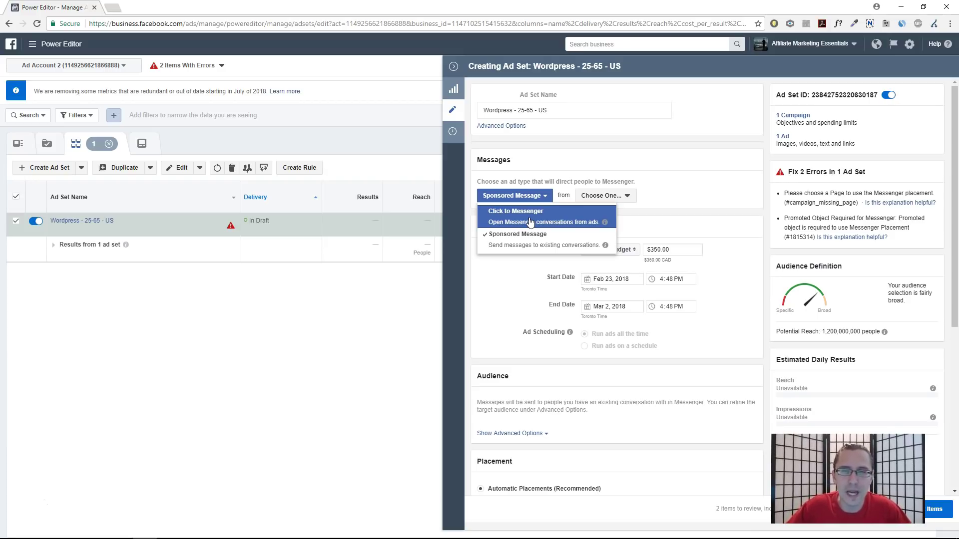
pyautogui.click(530, 239)
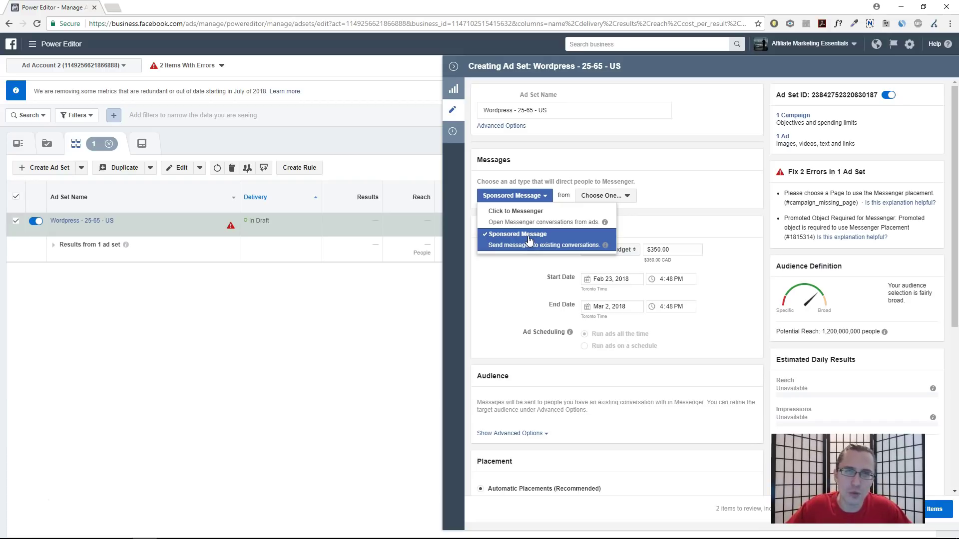
pyautogui.click(523, 197)
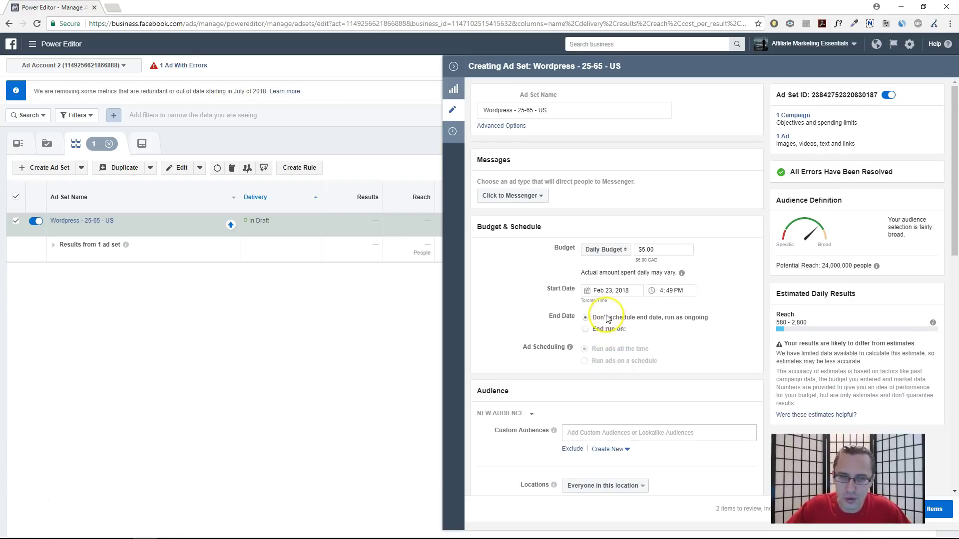
pyautogui.scroll(-2, 607, 322)
pyautogui.scroll(-1, 606, 319)
pyautogui.moveTo(553, 280)
pyautogui.click(586, 281)
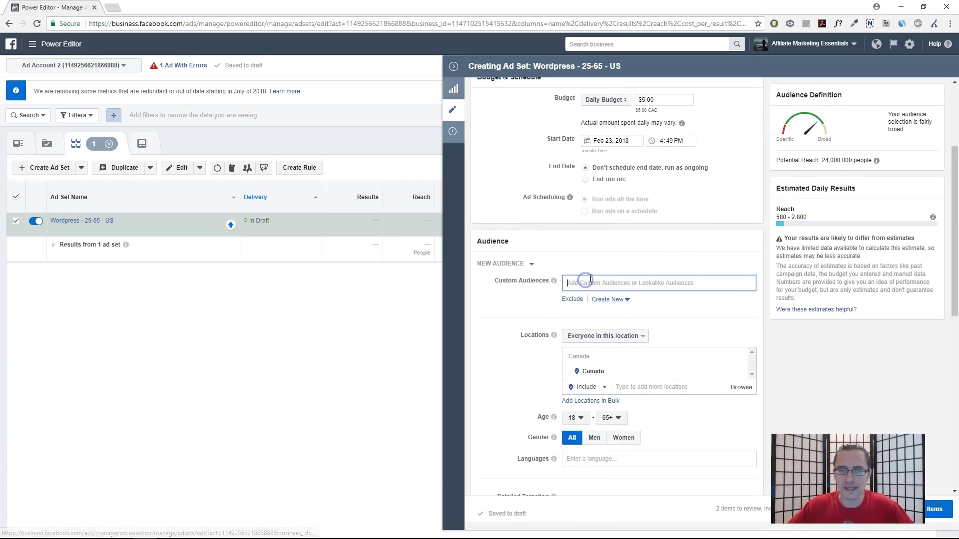
pyautogui.write('wordpress')
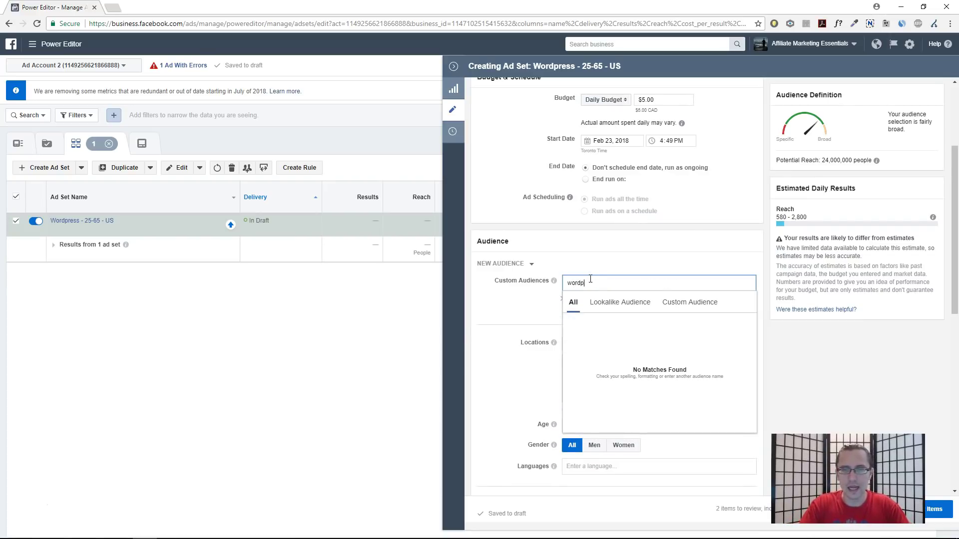
pyautogui.press('BackSpace')
pyautogui.press('BackSpace')
pyautogui.press('BackSpace')
pyautogui.press('BackSpace')
pyautogui.press('BackSpace')
pyautogui.press('BackSpace')
pyautogui.press('BackSpace')
pyautogui.press('BackSpace')
pyautogui.press('BackSpace')
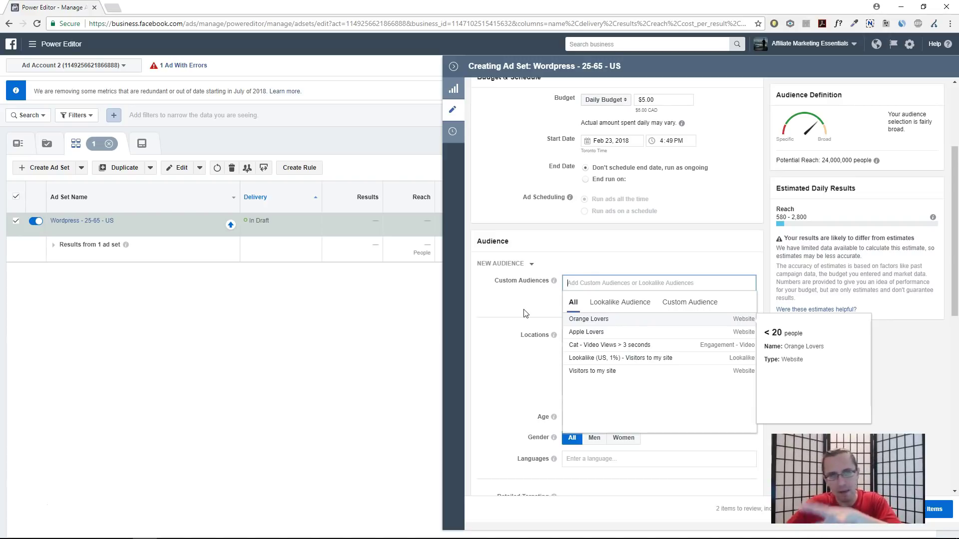
pyautogui.click(524, 311)
# Step: Add United States to the locations targeted by the ad set's audience
pyautogui.scroll(-2, 524, 311)
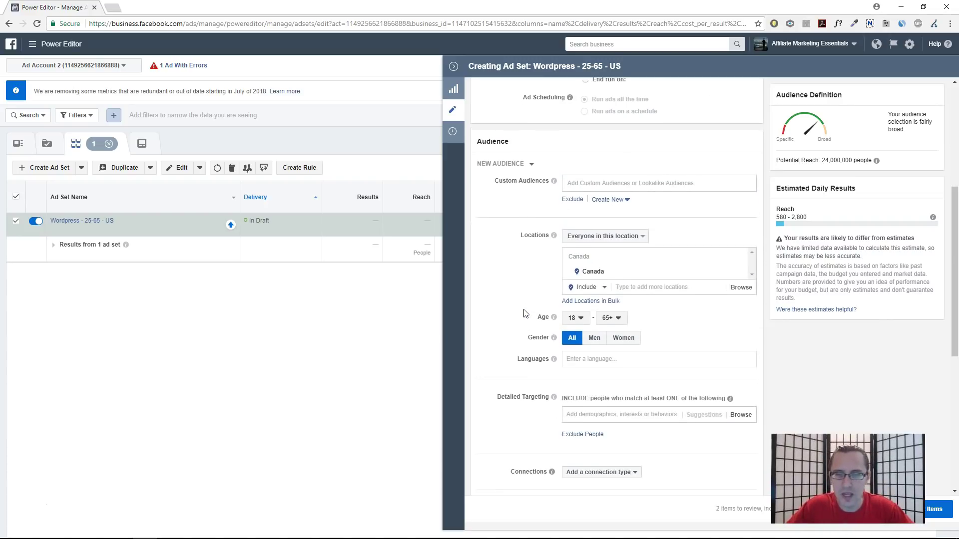
pyautogui.click(620, 287)
pyautogui.write('united')
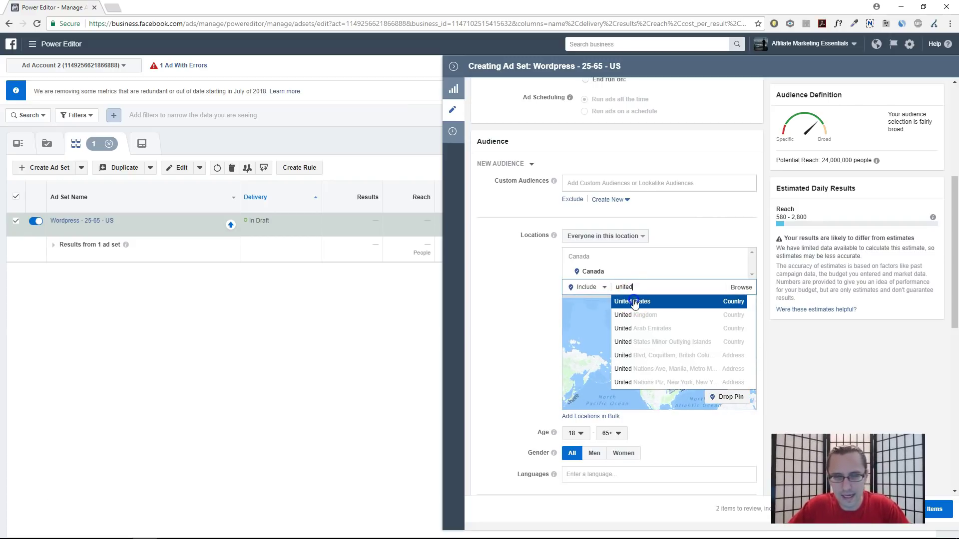
pyautogui.click(633, 302)
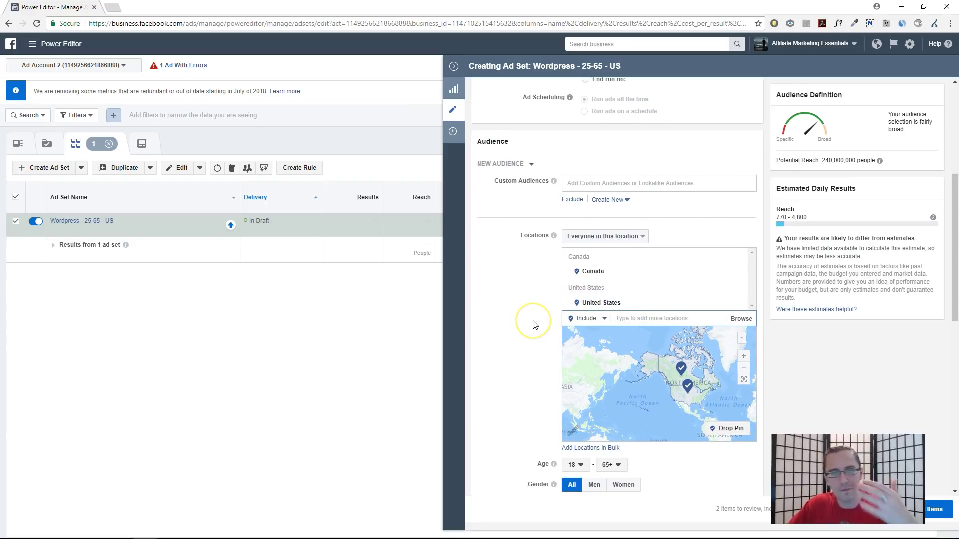
# Step: Set the audience's minimum age to 25 and remove Canada from the targeted locations
pyautogui.scroll(-2, 542, 325)
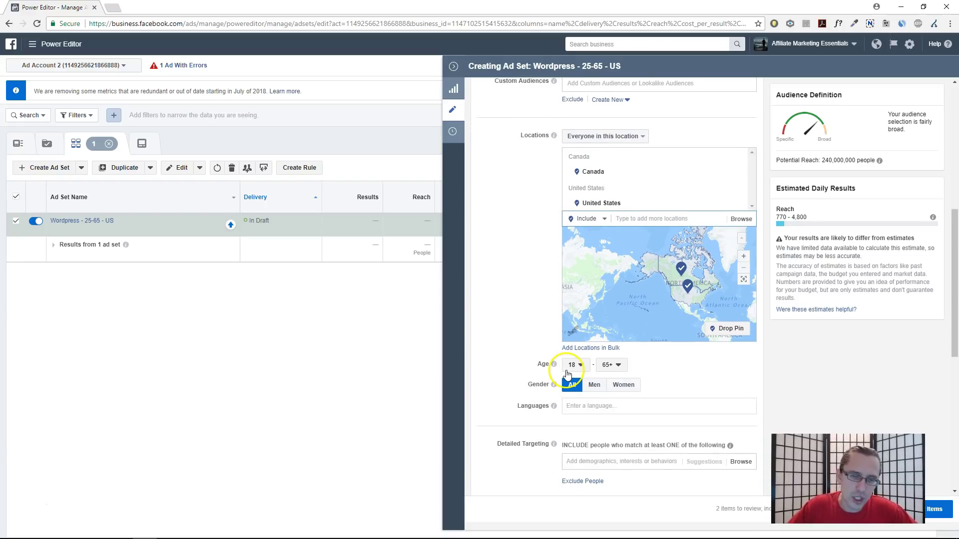
pyautogui.click(575, 365)
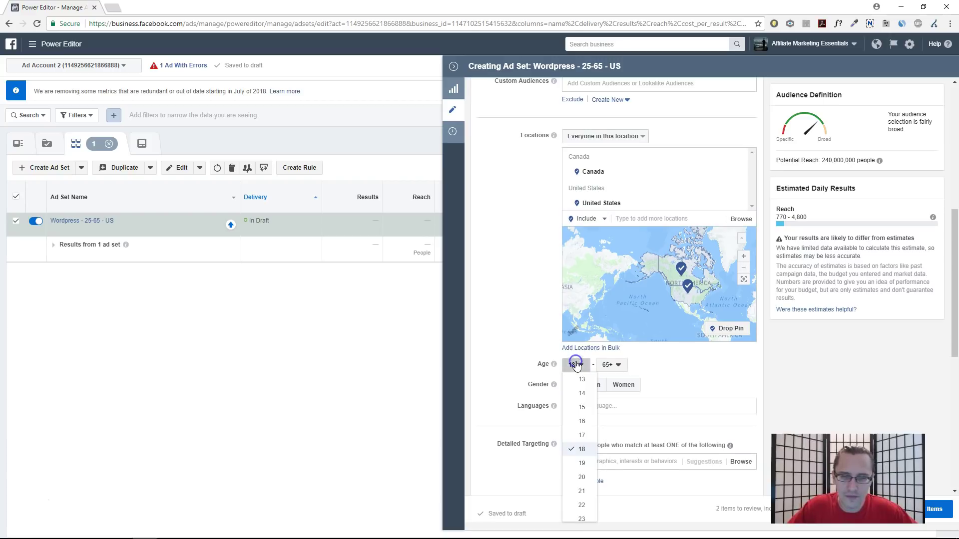
pyautogui.scroll(-1, 583, 501)
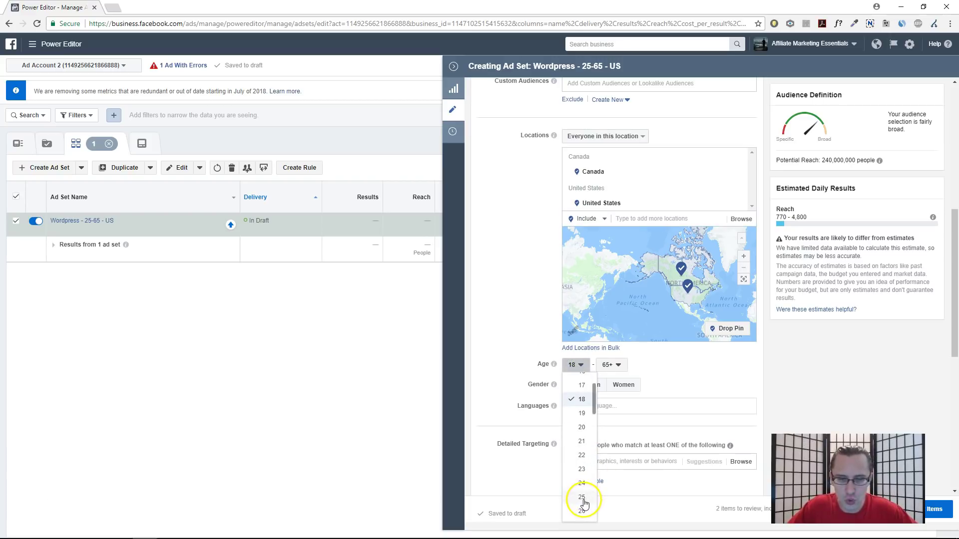
pyautogui.click(581, 499)
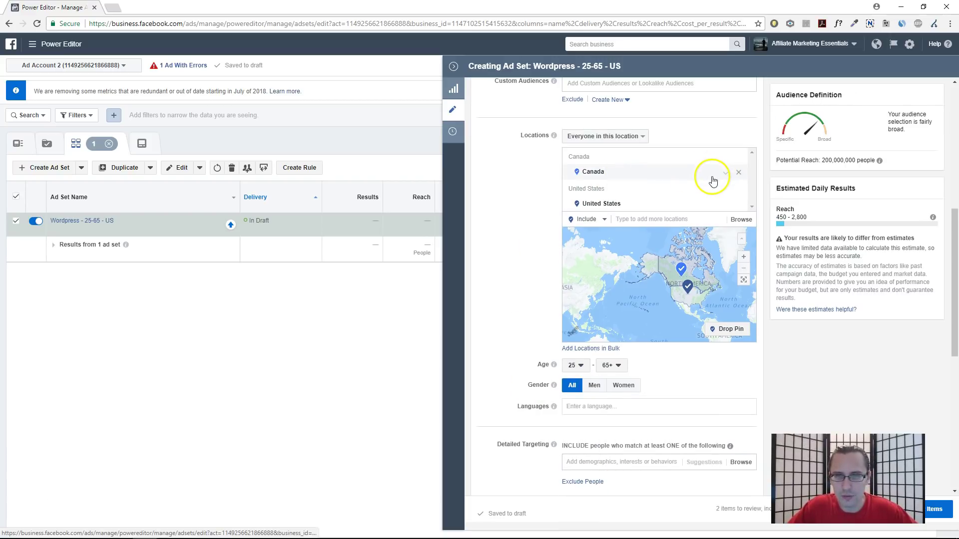
pyautogui.click(738, 174)
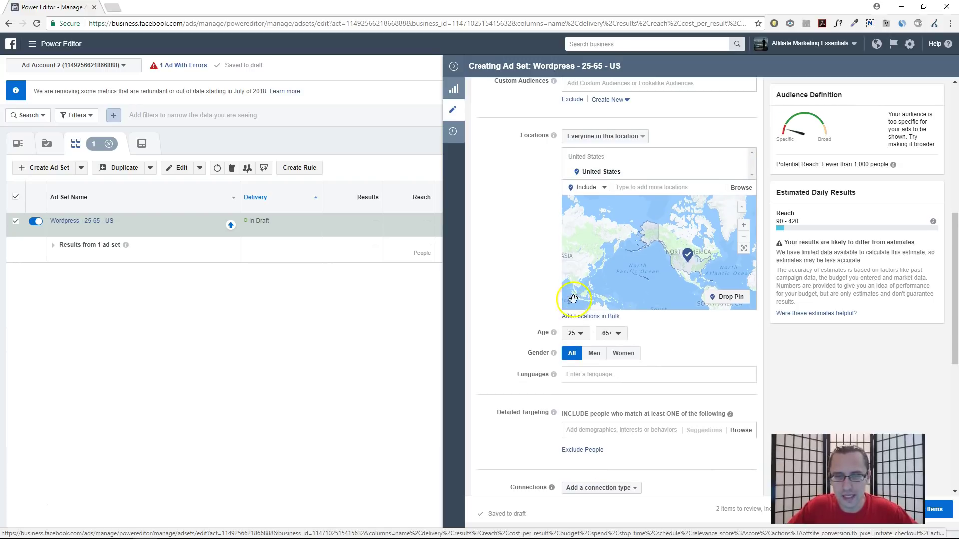
# Step: Add the WordPress interest to the ad set's detailed targeting
pyautogui.scroll(-2, 543, 410)
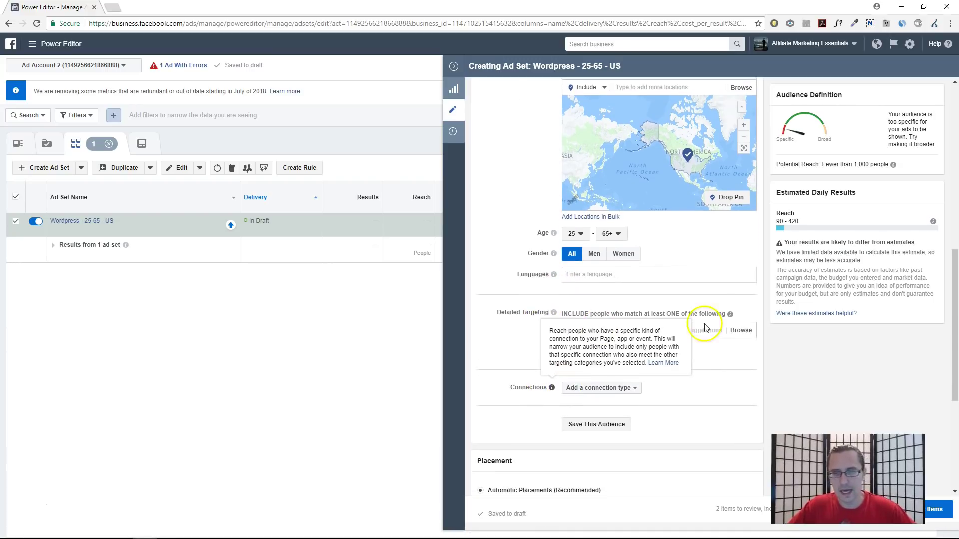
pyautogui.click(608, 330)
pyautogui.write('wordpress')
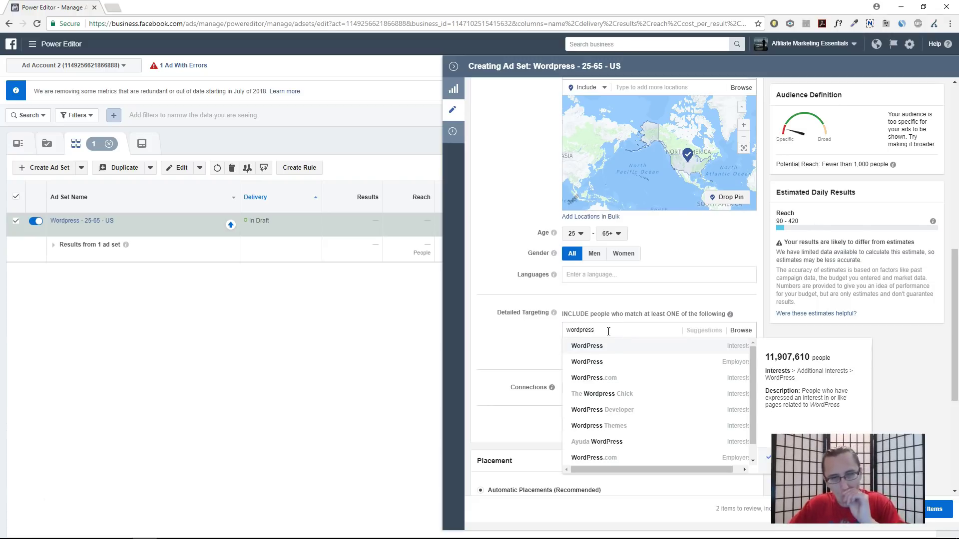
pyautogui.click(596, 347)
pyautogui.scroll(-1, 522, 339)
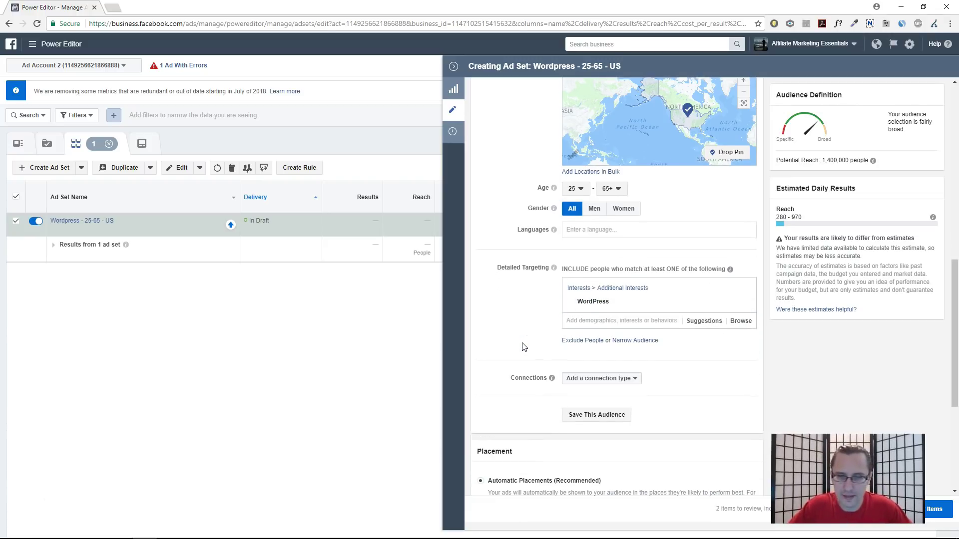
# Step: Choose Edit Placements for the ad set and exclude Instagram, keeping Facebook Feeds and Messenger Home selected
pyautogui.scroll(-2, 535, 338)
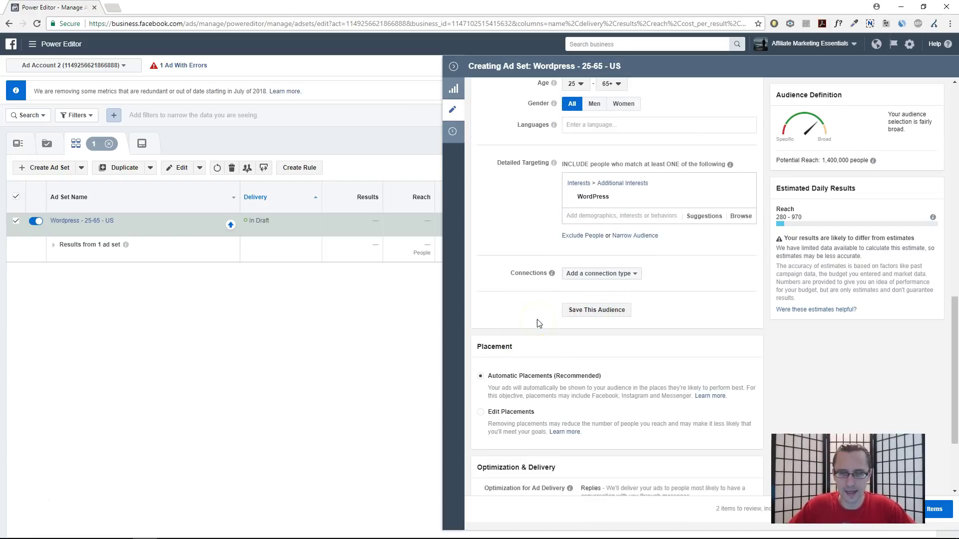
pyautogui.scroll(-1, 537, 322)
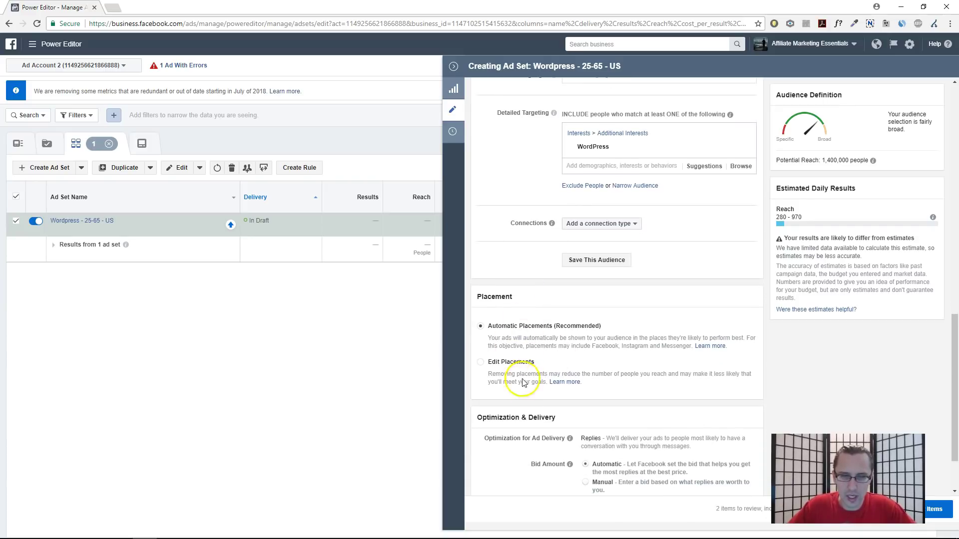
pyautogui.scroll(-1, 523, 382)
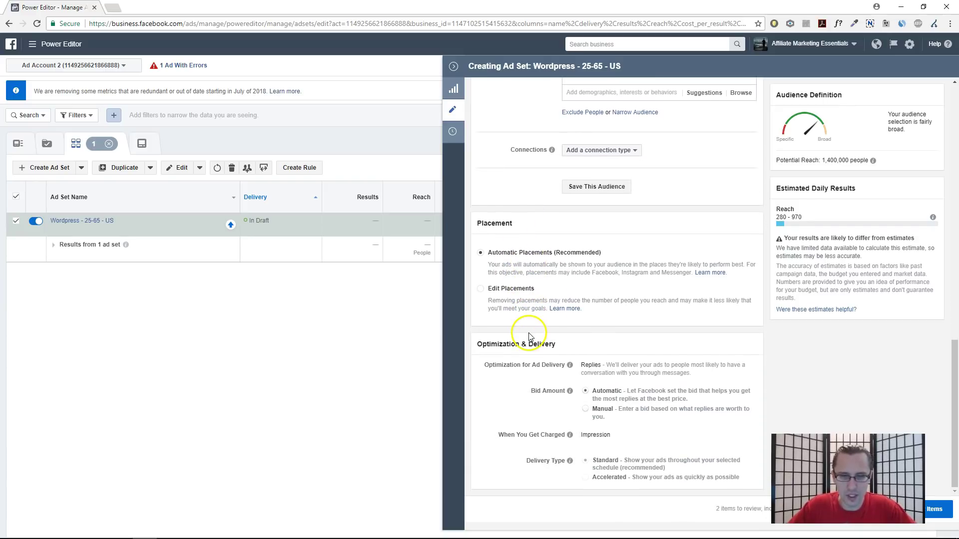
pyautogui.click(512, 290)
pyautogui.scroll(-3, 564, 299)
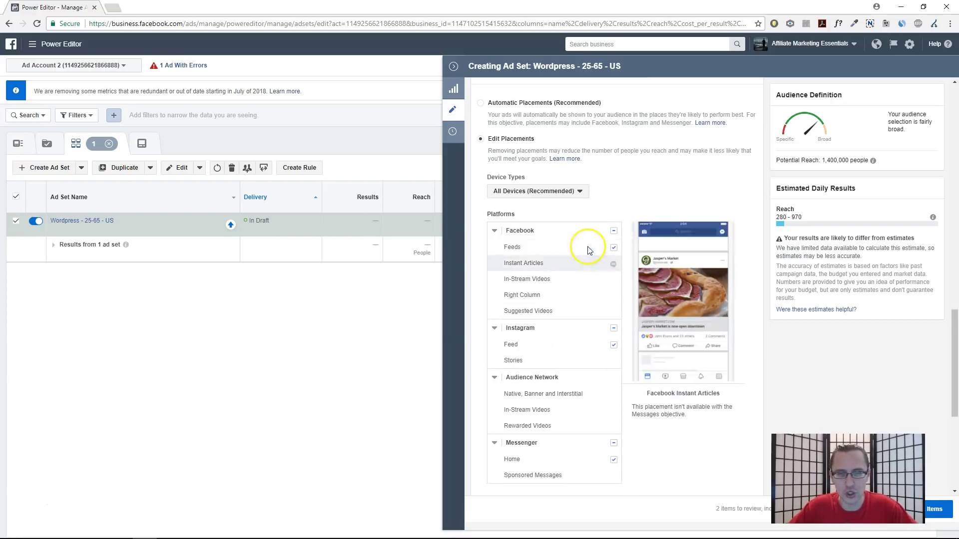
pyautogui.click(613, 329)
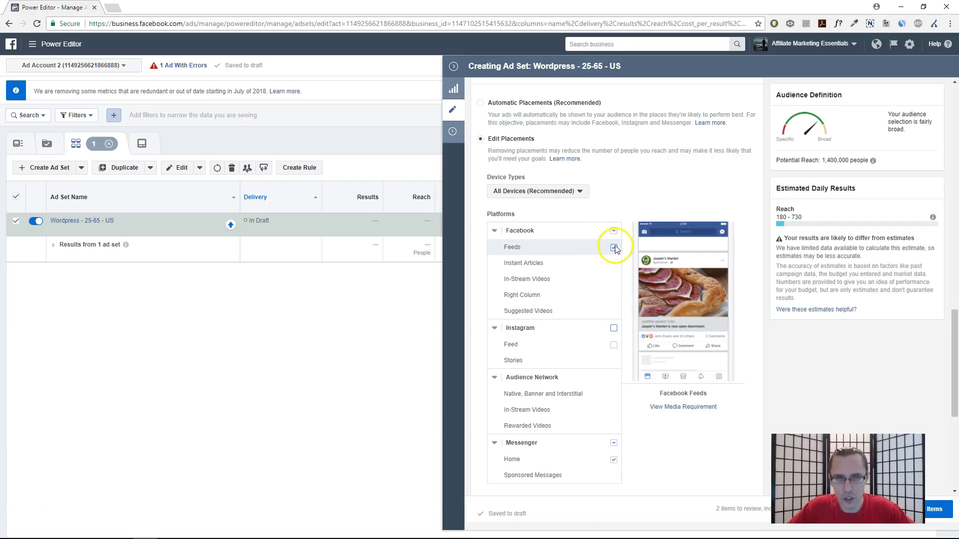
pyautogui.click(614, 249)
pyautogui.click(614, 240)
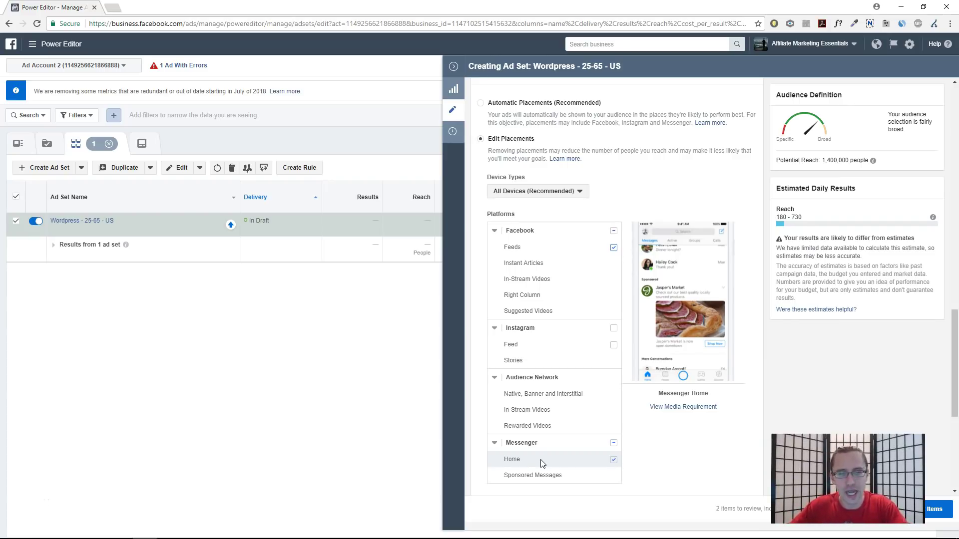
# Step: Review the choices for specific mobile devices and operating systems without changing All Mobile Devices
pyautogui.scroll(-4, 649, 432)
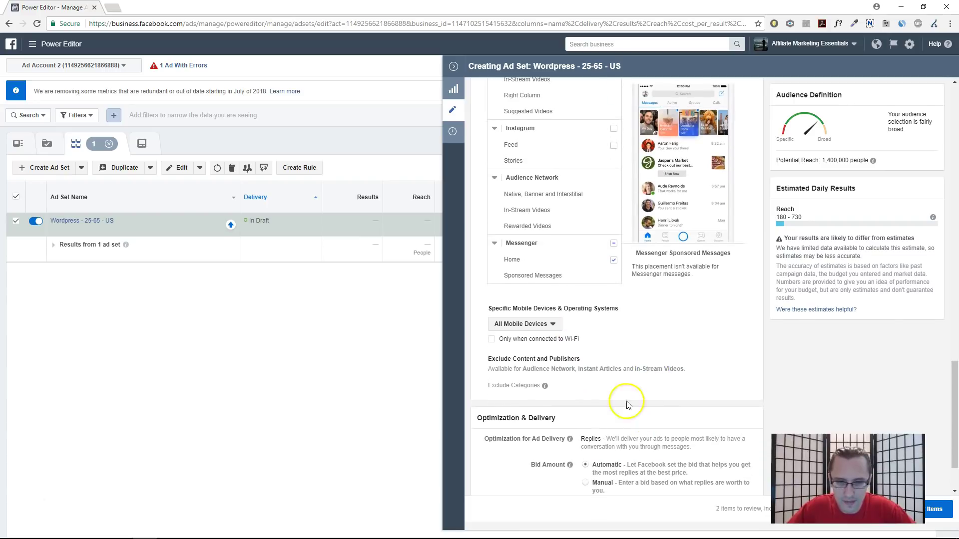
pyautogui.click(525, 326)
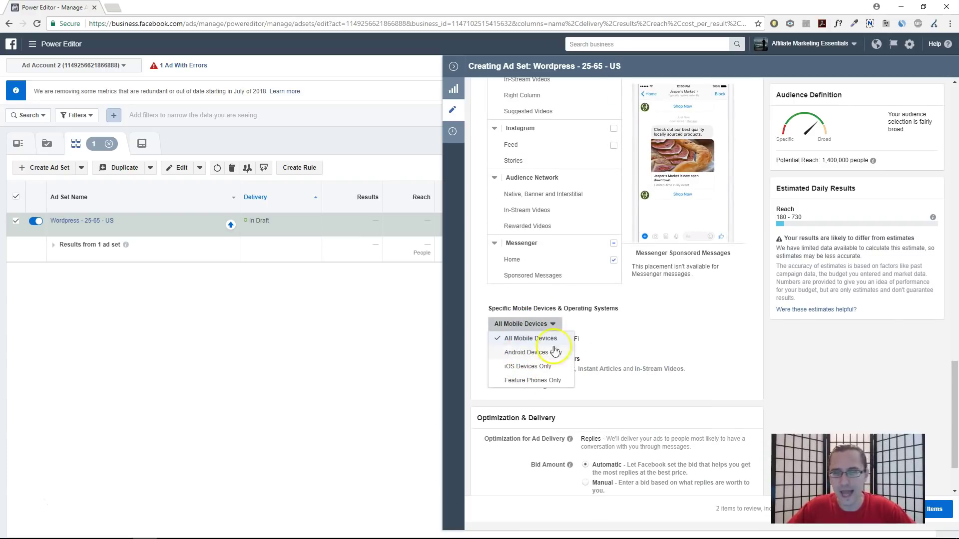
pyautogui.click(689, 315)
# Step: Try the Manual bid amount for the ad set and return it to Automatic
pyautogui.scroll(-2, 610, 396)
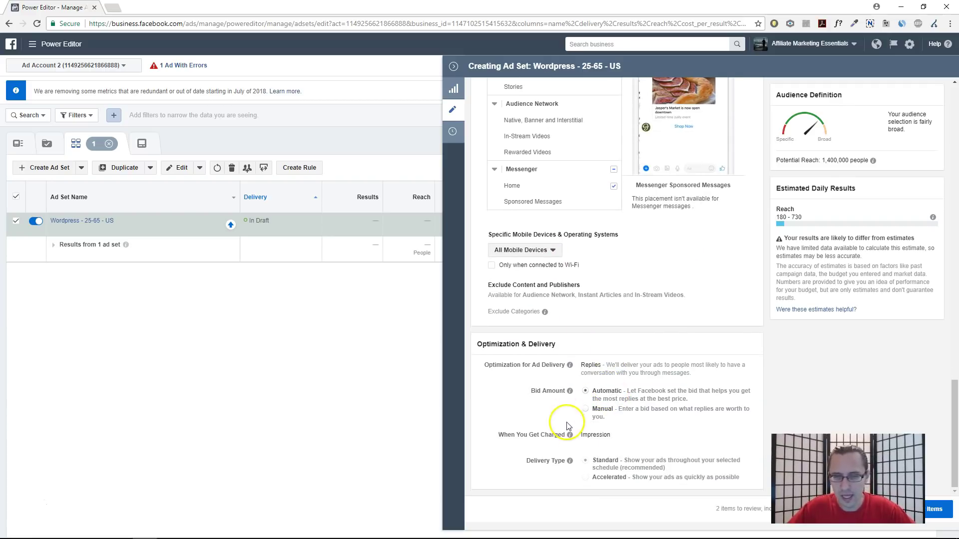
pyautogui.click(586, 409)
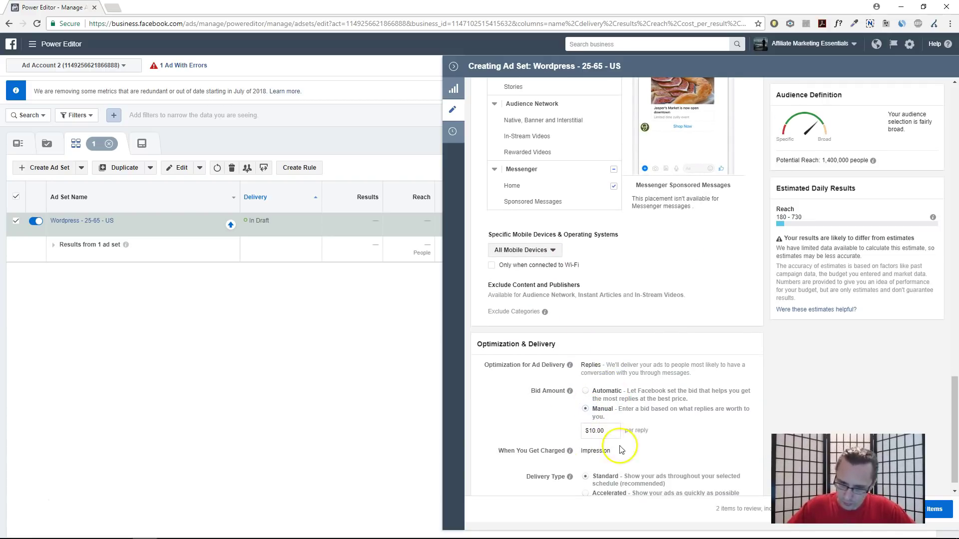
pyautogui.click(586, 392)
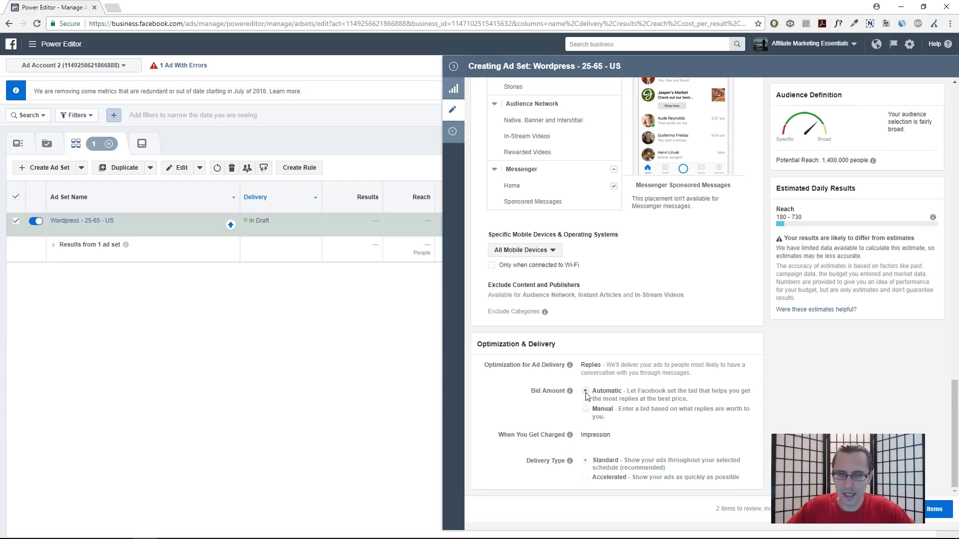
pyautogui.moveTo(570, 437)
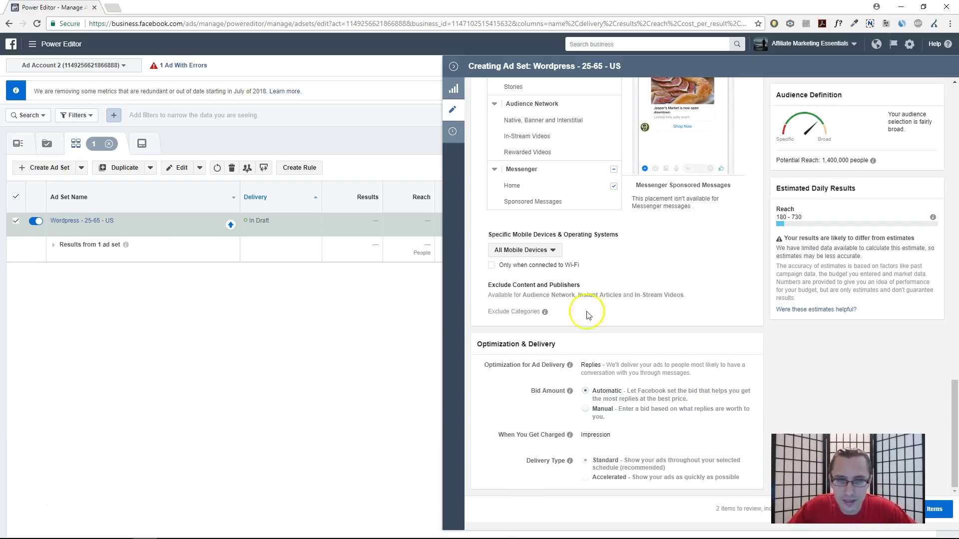
# Step: Leave the ad set and open Ad 1 for editing, setting its Facebook Page to My Awesome YouTubez Page
pyautogui.click(453, 112)
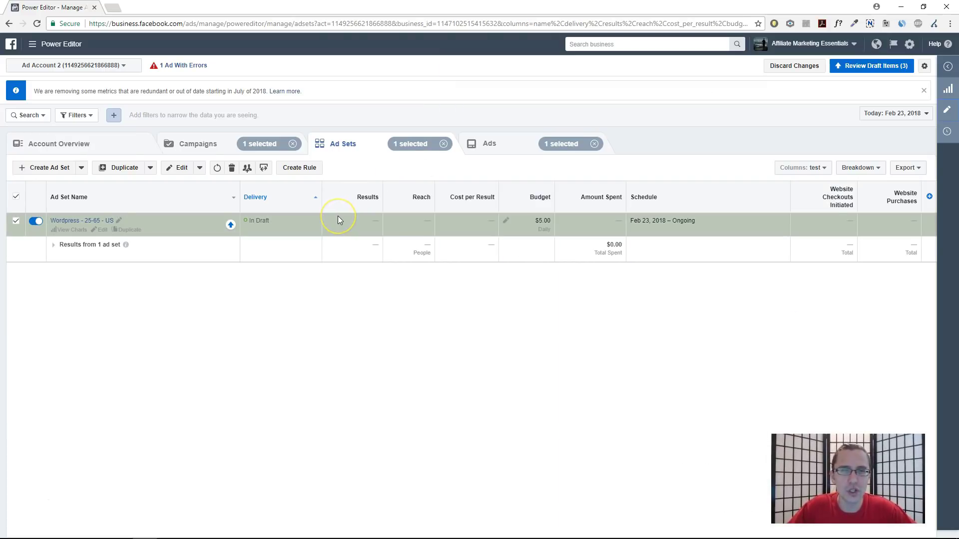
pyautogui.click(511, 150)
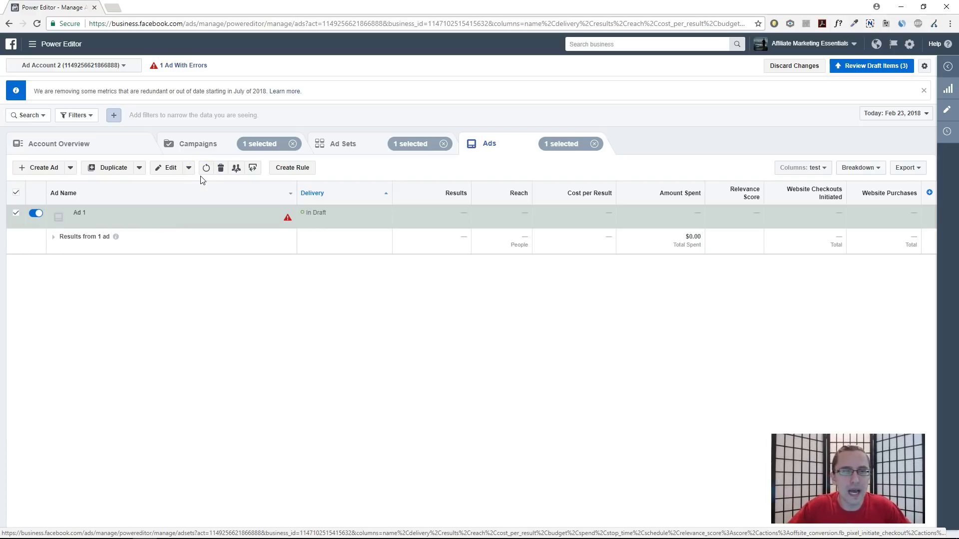
pyautogui.click(124, 222)
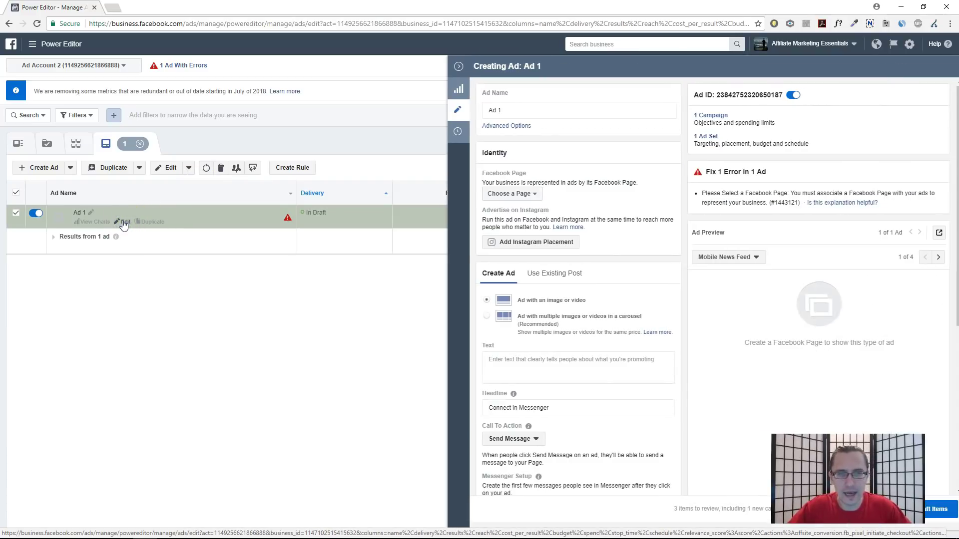
pyautogui.click(512, 197)
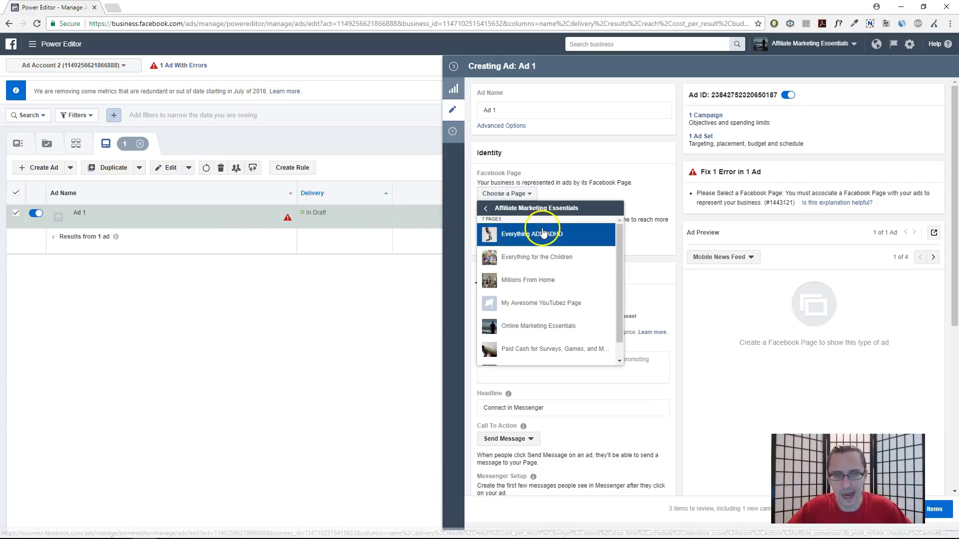
pyautogui.click(532, 301)
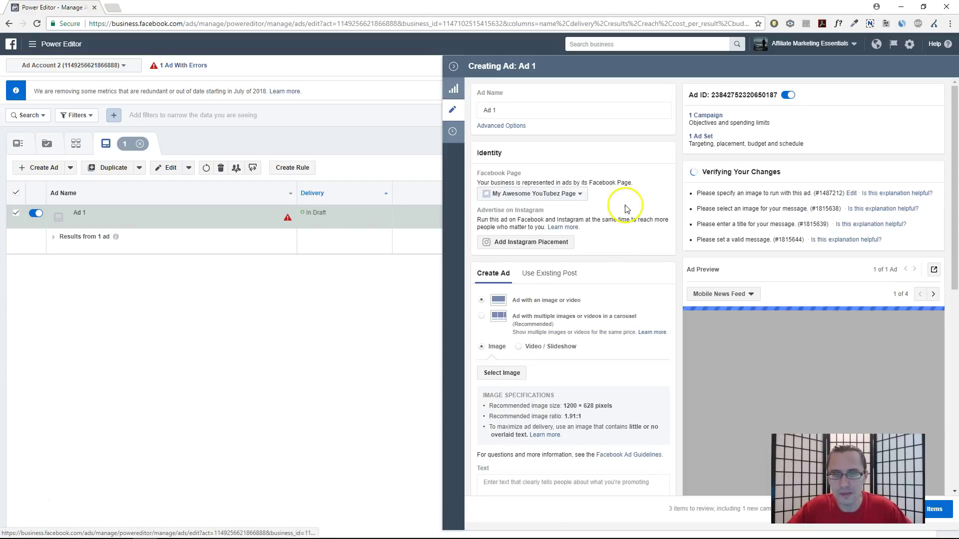
# Step: Use the account image of a man on the phone before a night skyline, and preview the ad in Desktop News Feed
pyautogui.click(501, 373)
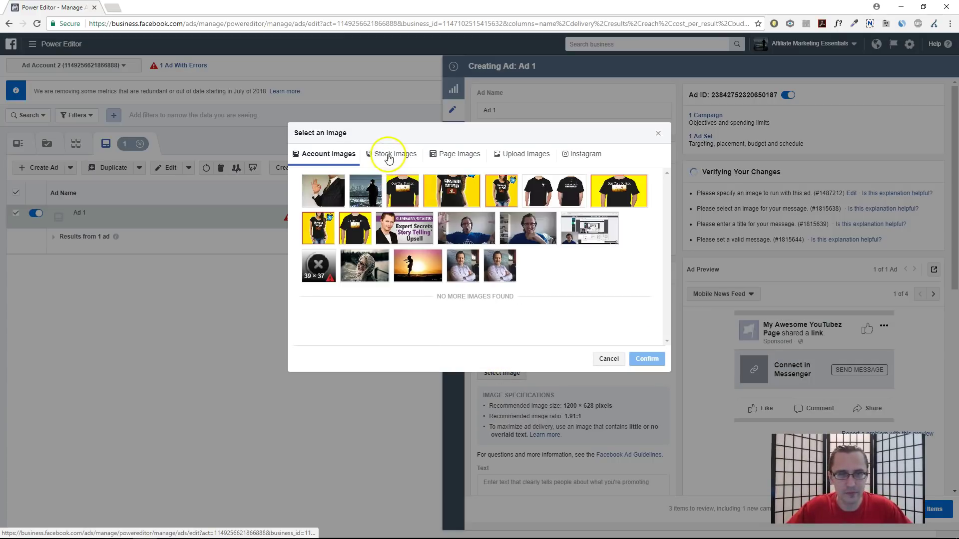
pyautogui.click(366, 191)
pyautogui.click(647, 359)
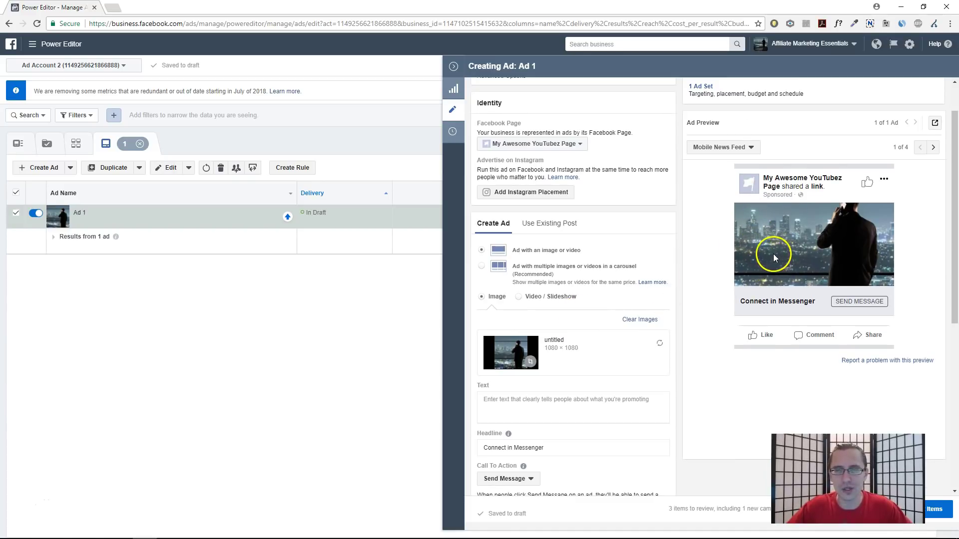
pyautogui.click(724, 148)
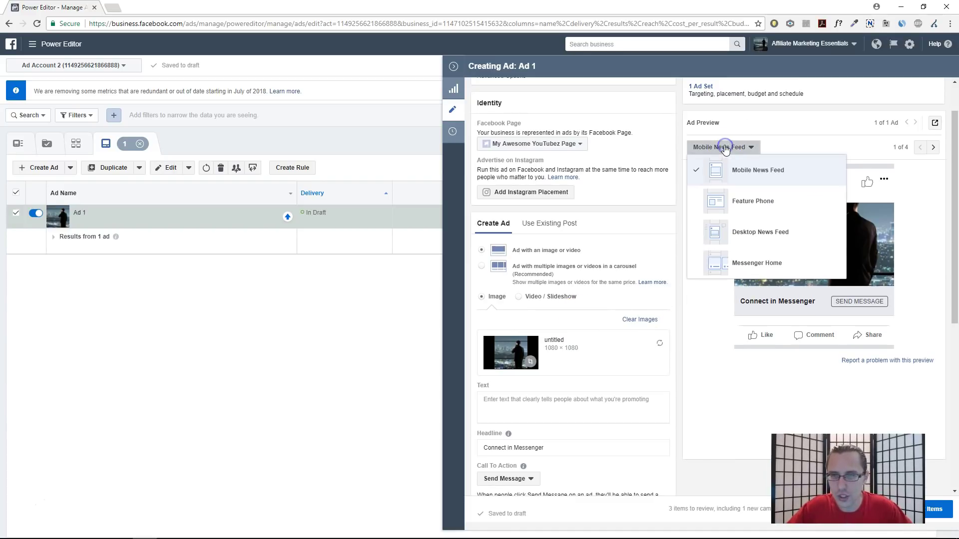
pyautogui.click(771, 228)
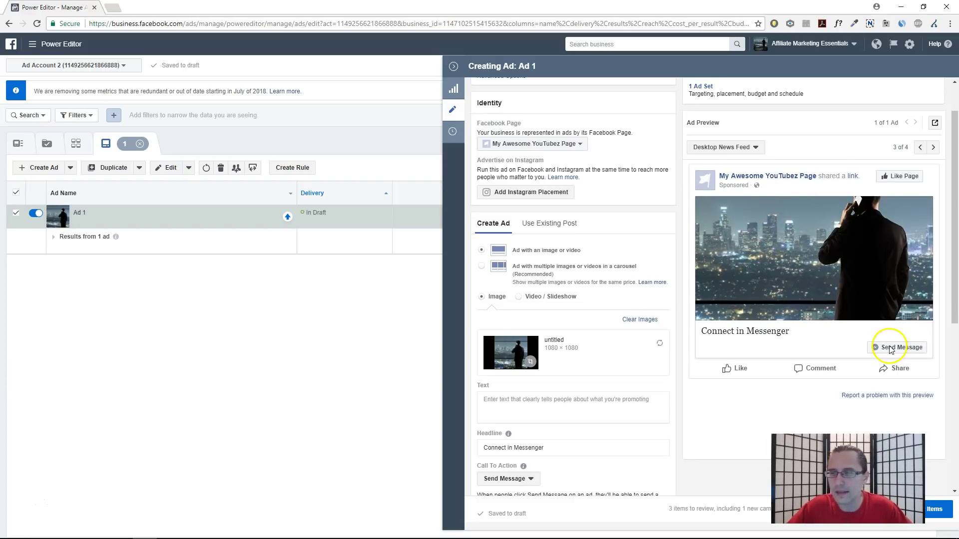
# Step: Try the Book Now call to action for the ad and return it to Send Message
pyautogui.scroll(-4, 540, 287)
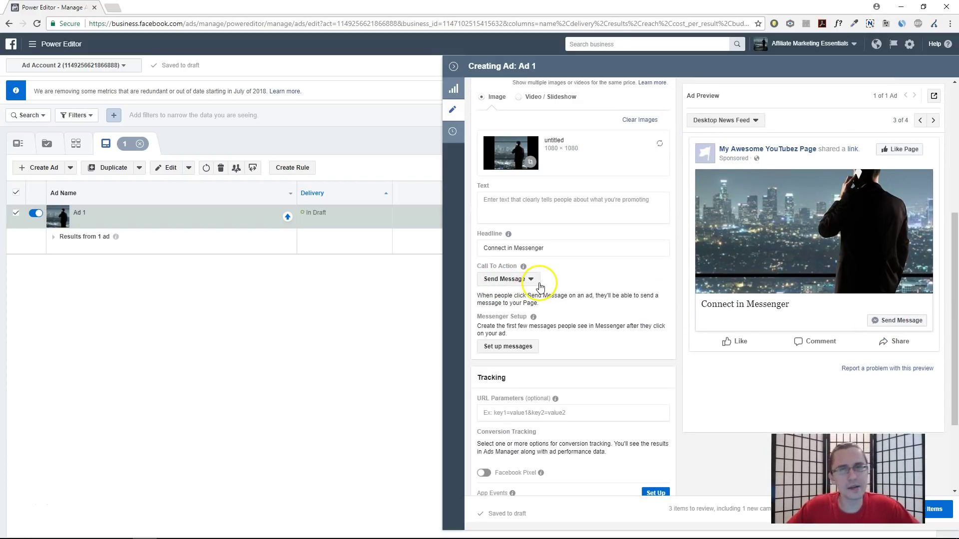
pyautogui.click(504, 283)
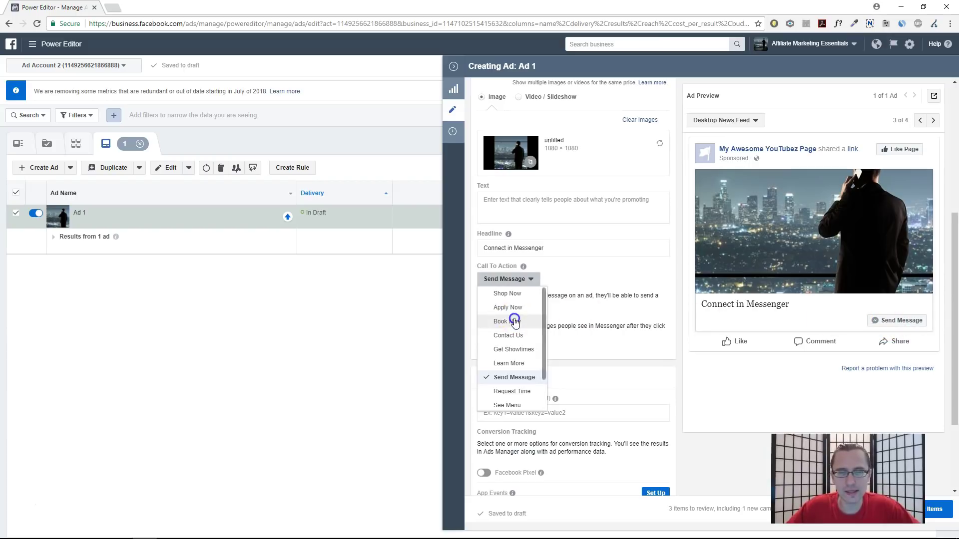
pyautogui.click(514, 321)
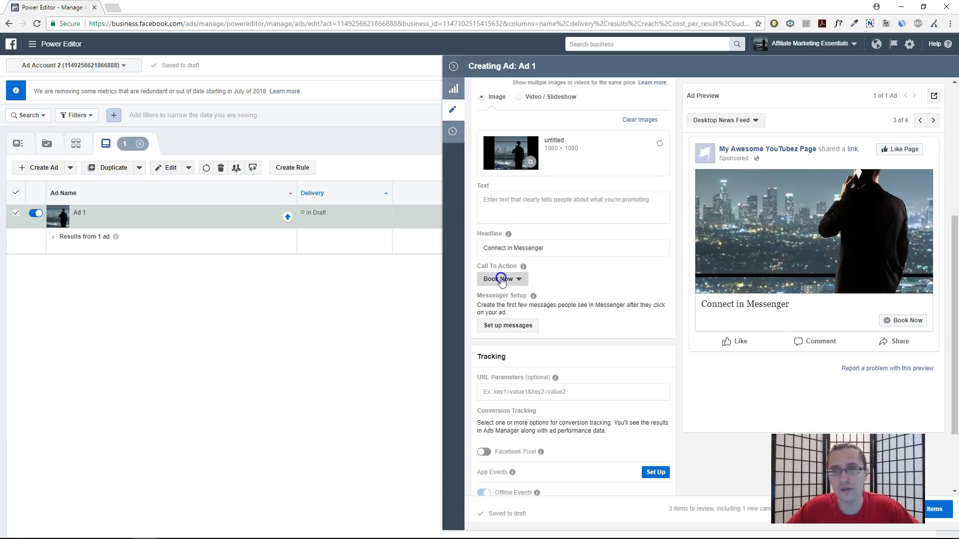
pyautogui.click(502, 281)
pyautogui.click(511, 375)
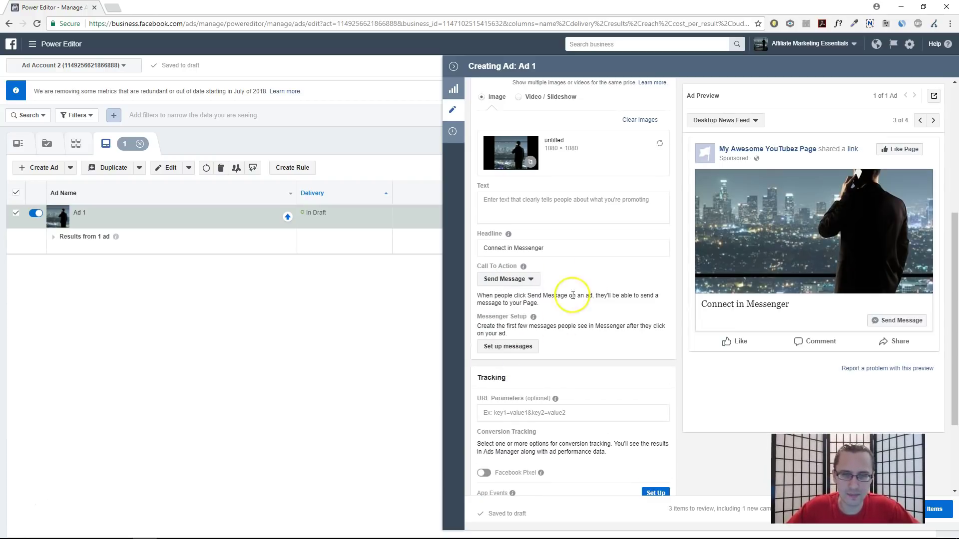
# Step: Review the ad's messenger setup and tracking options, and set the headline to "Message Us In Messenger Now!"
pyautogui.scroll(-3, 552, 349)
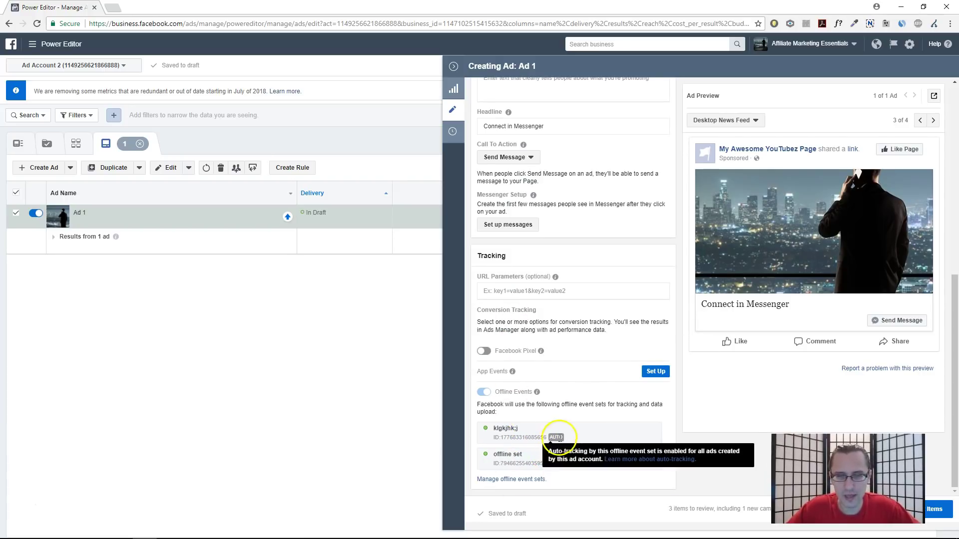
pyautogui.scroll(4, 599, 429)
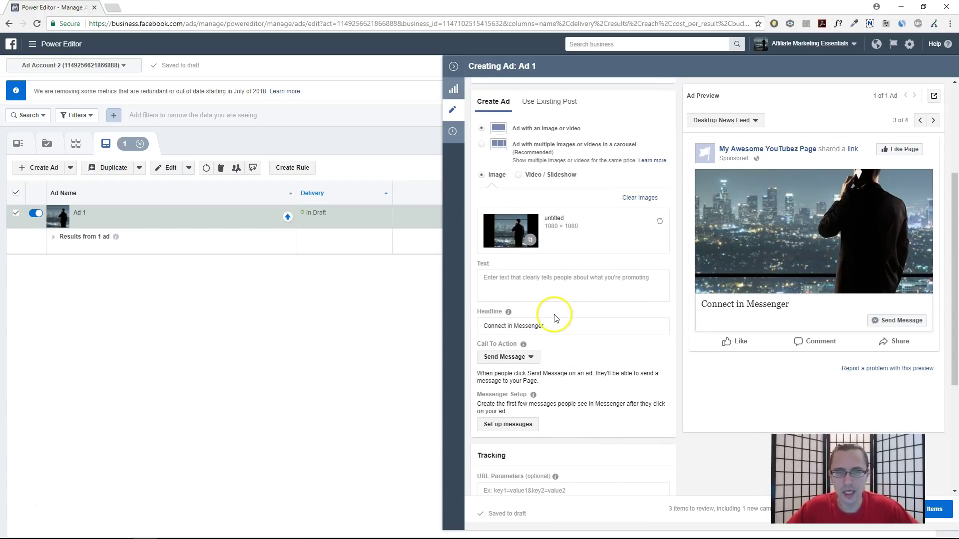
pyautogui.scroll(-2, 557, 339)
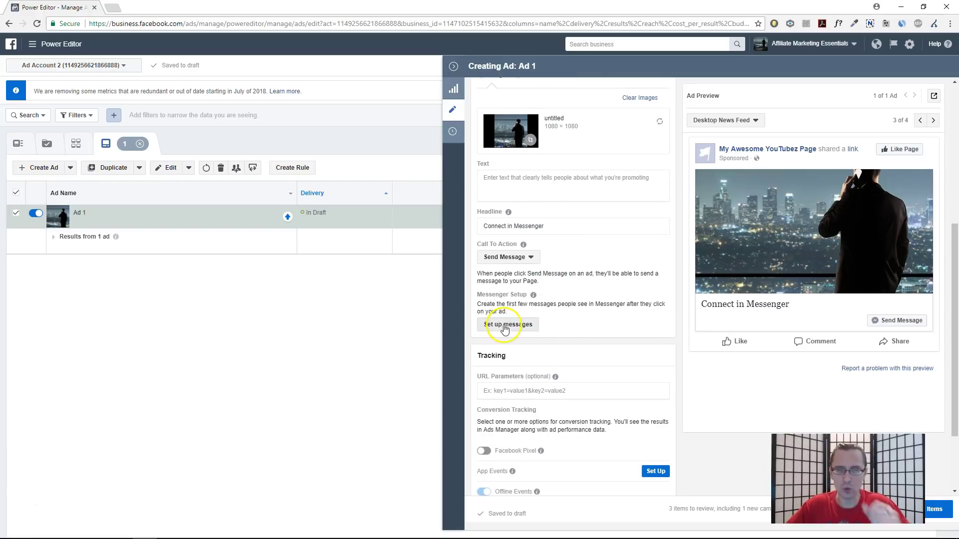
pyautogui.scroll(1, 502, 337)
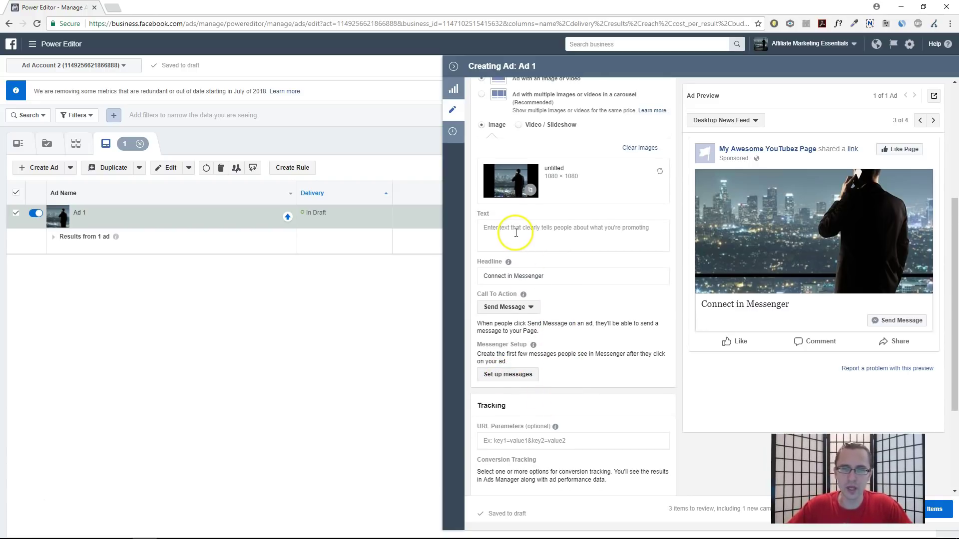
pyautogui.tripleClick(518, 274)
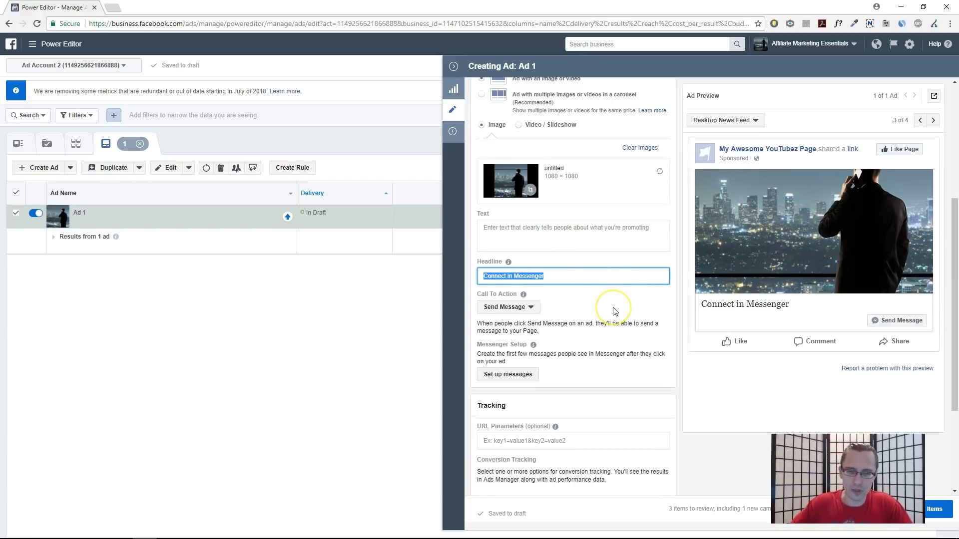
pyautogui.write('Message')
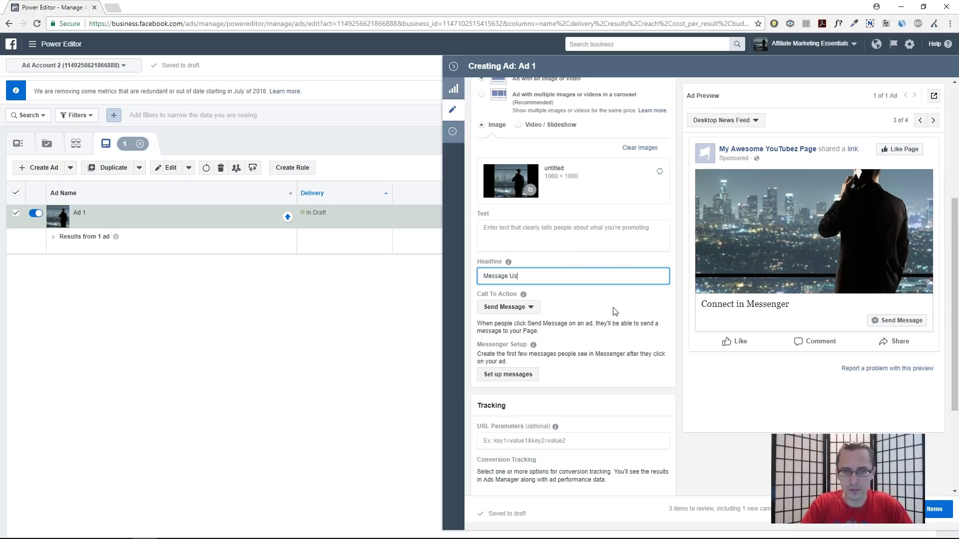
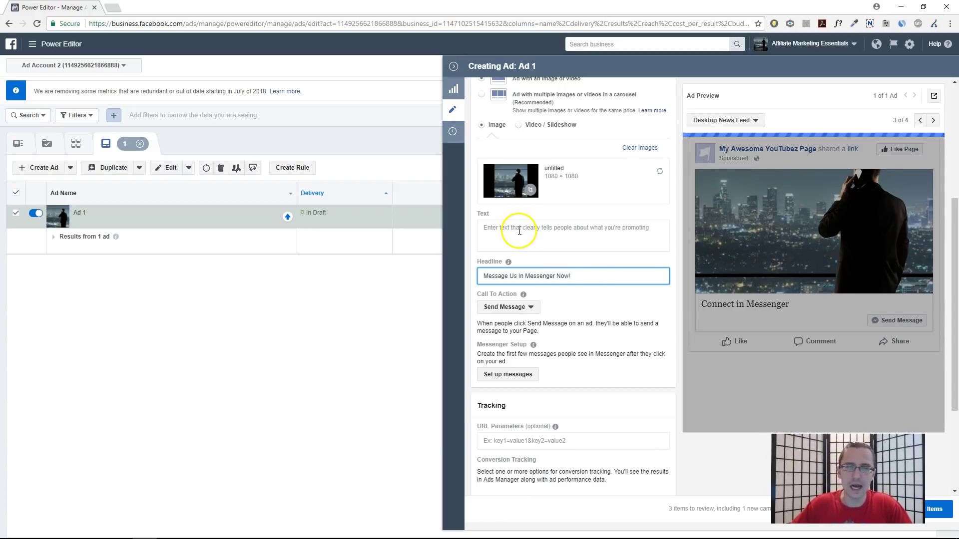
# Step: Begin the ad text with "Hey guys, I know you have been with me in this group for over a year now and I appreciate it."
pyautogui.click(519, 231)
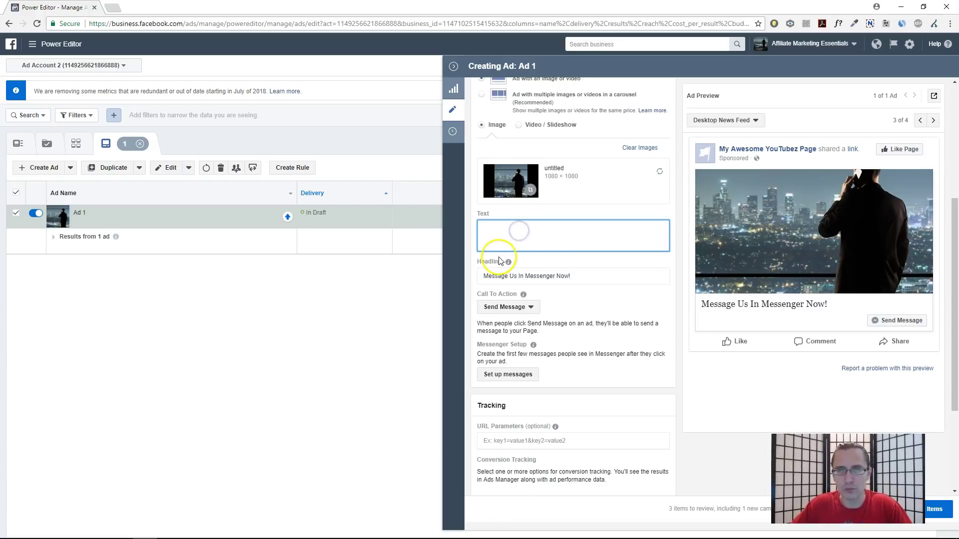
pyautogui.write('Hey')
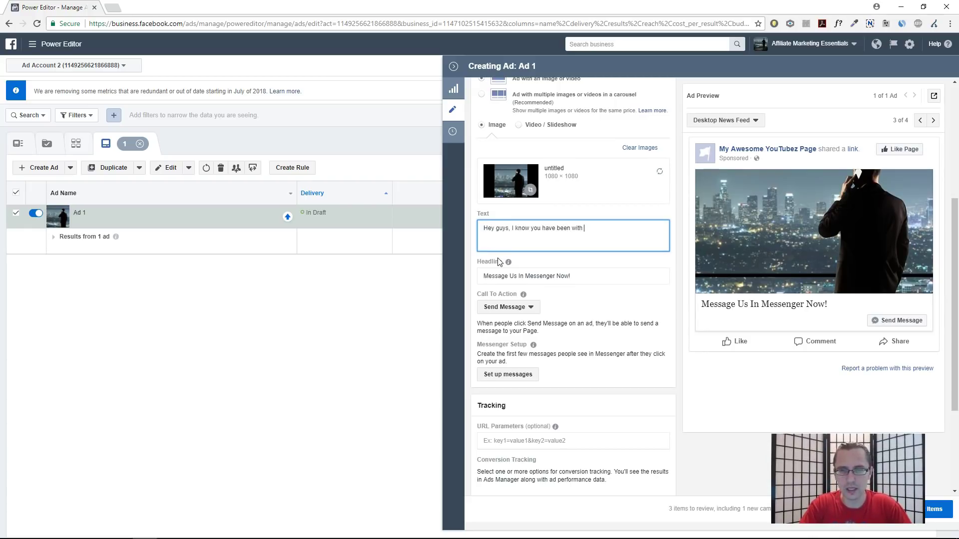
pyautogui.write('group for')
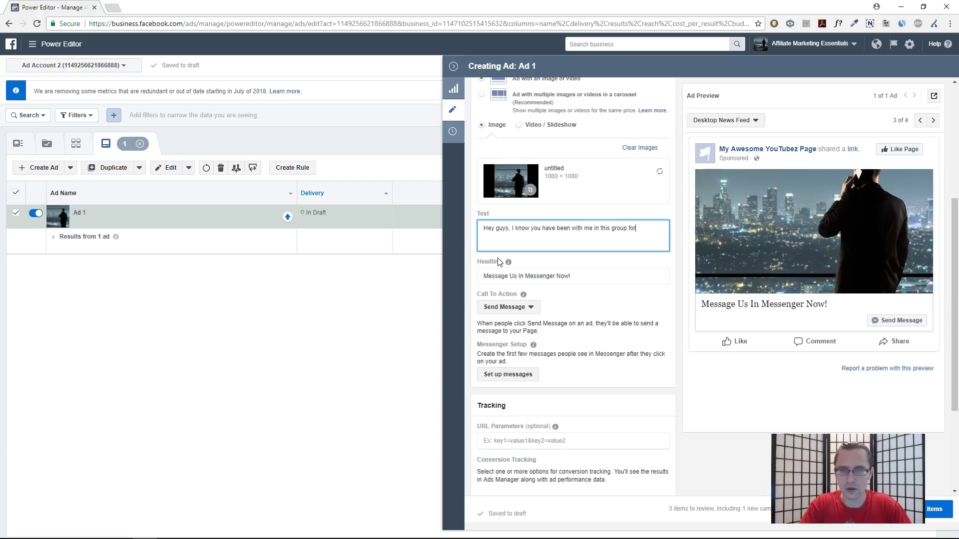
pyautogui.write(' over a year now and I appreciate it.')
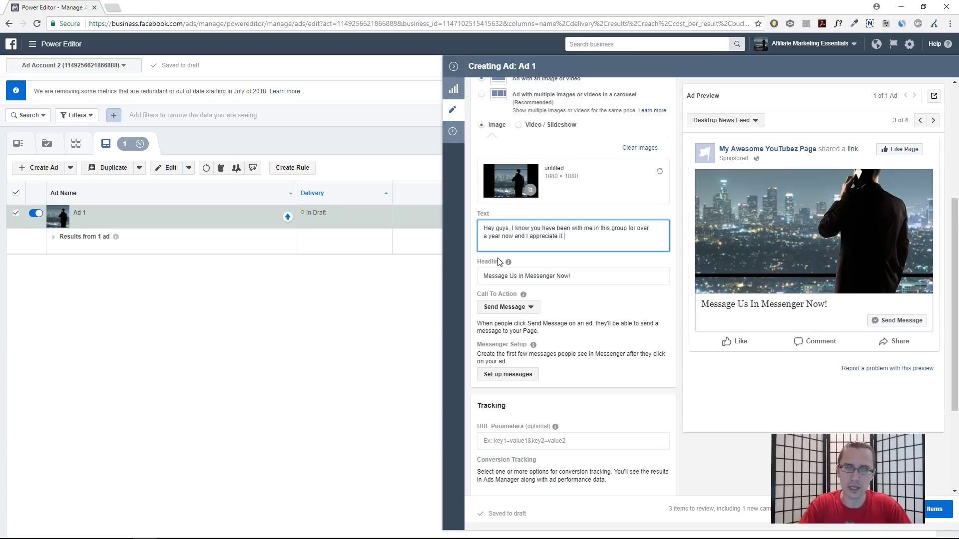
pyautogui.press('Return')
pyautogui.press('Return')
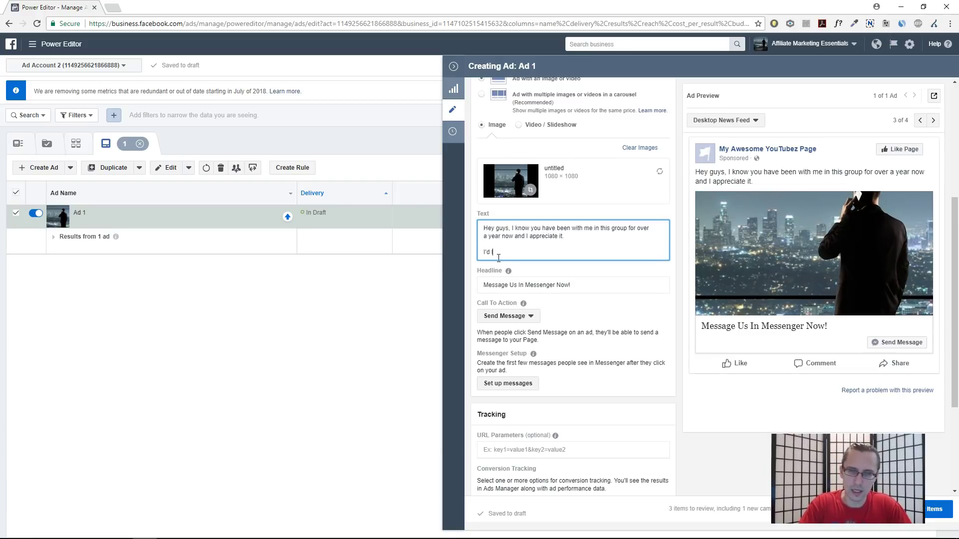
# Step: Add "I'd like to extend an invitation to you to ask anything you want." and "Talk to you soon!" as separate paragraphs of the ad text
pyautogui.write("I'd like to extend an invitation to you t")
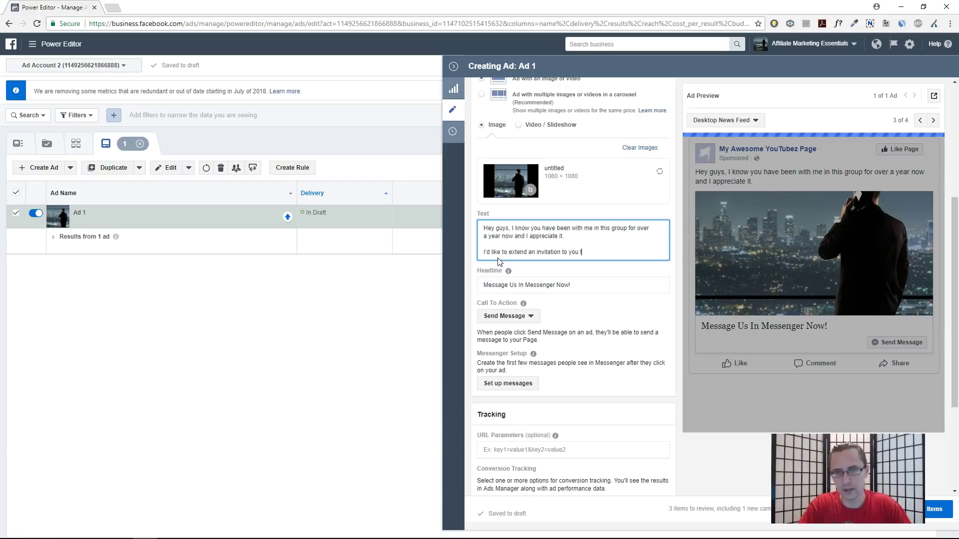
pyautogui.write('o ask anything you wa')
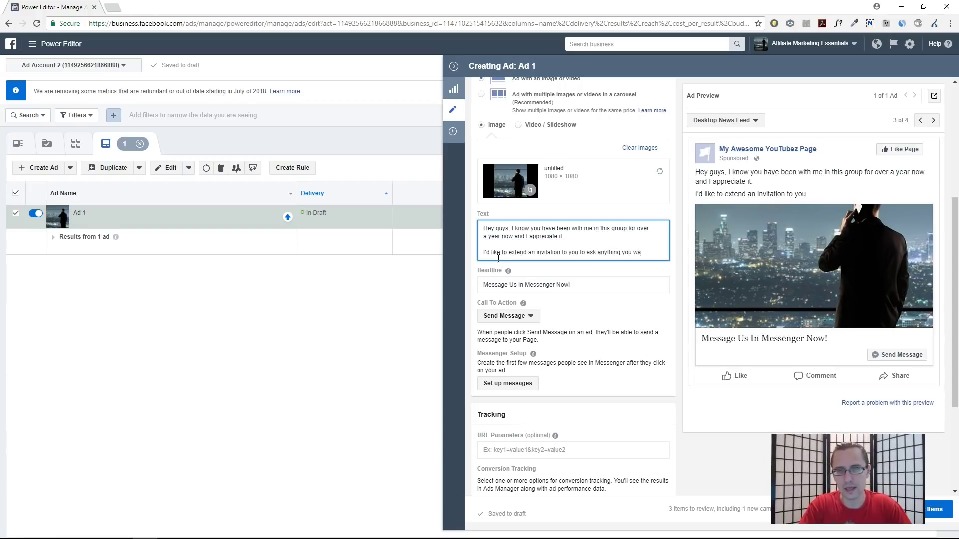
pyautogui.press('Return')
pyautogui.press('Return')
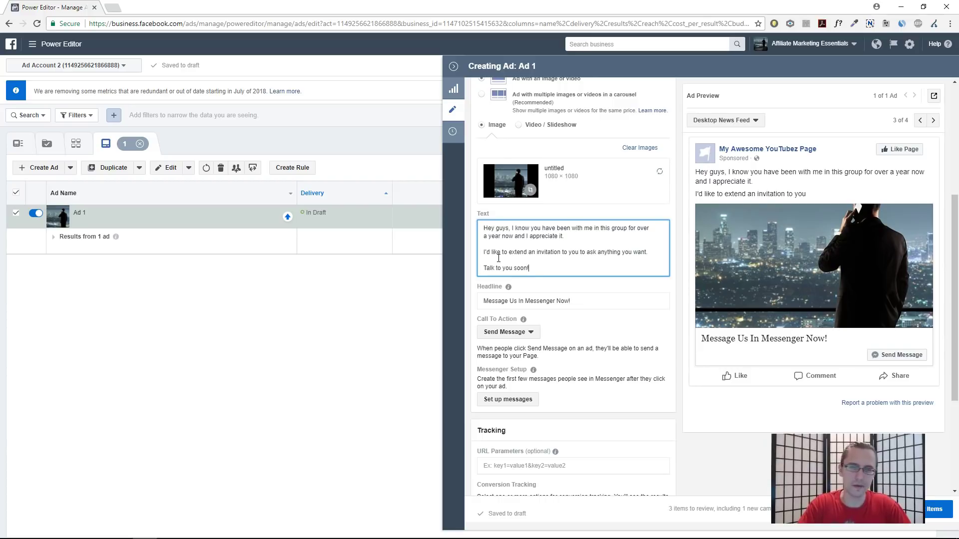
pyautogui.click(581, 293)
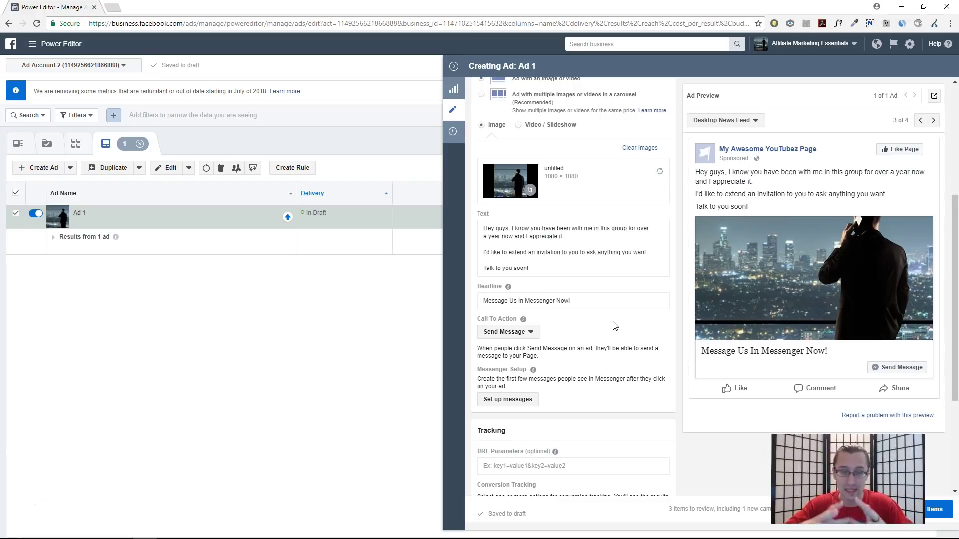
# Step: Open the ad's messages setup, try the Text & Video and Text Only welcome message formats, and return to Text & Image
pyautogui.click(510, 405)
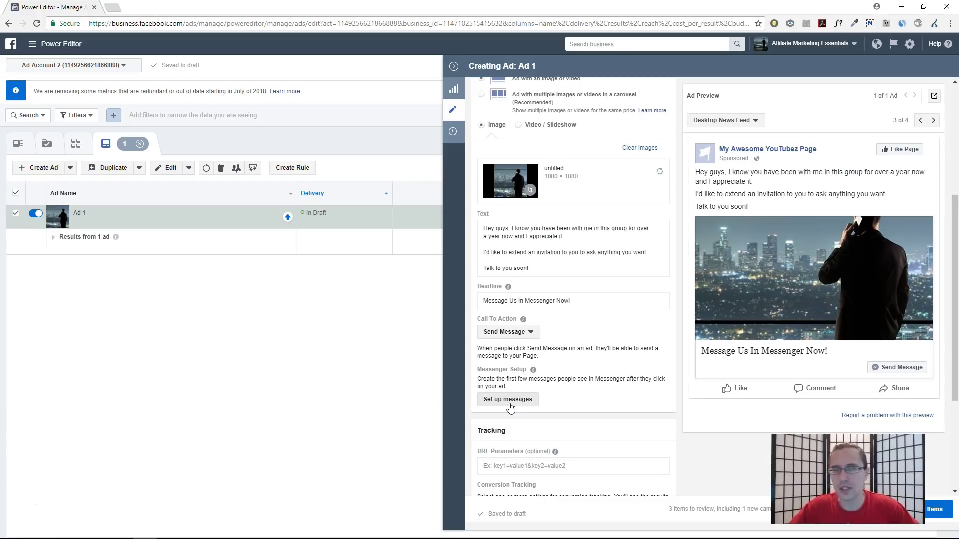
pyautogui.click(510, 403)
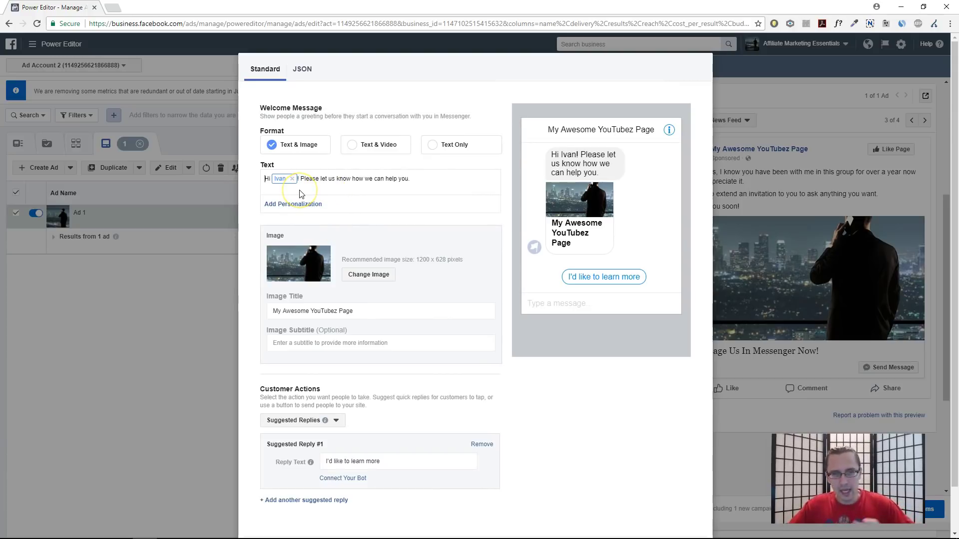
pyautogui.click(378, 144)
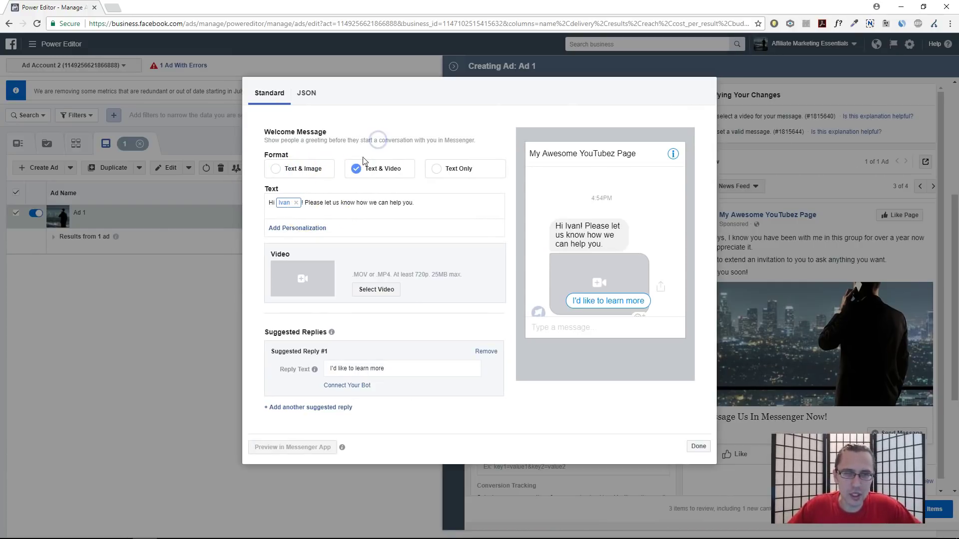
pyautogui.click(462, 170)
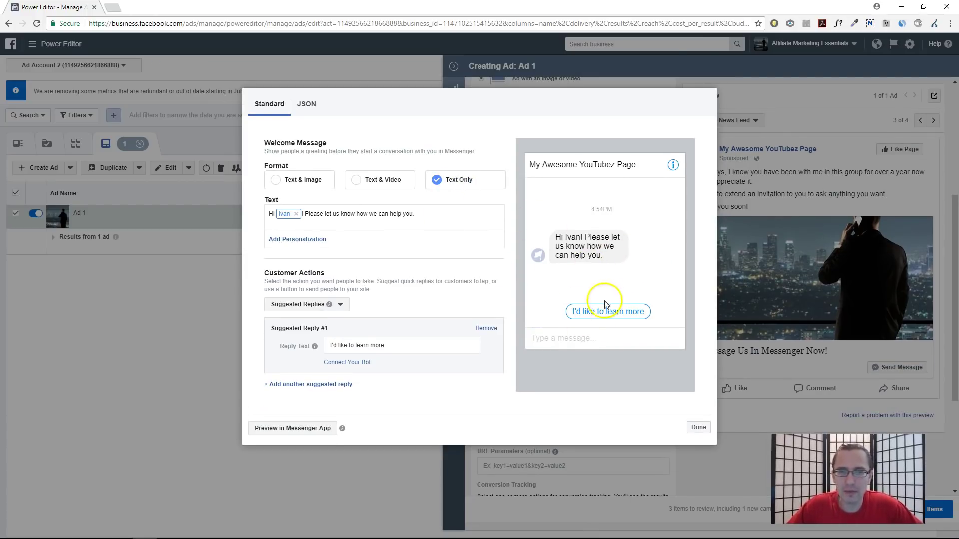
pyautogui.click(304, 180)
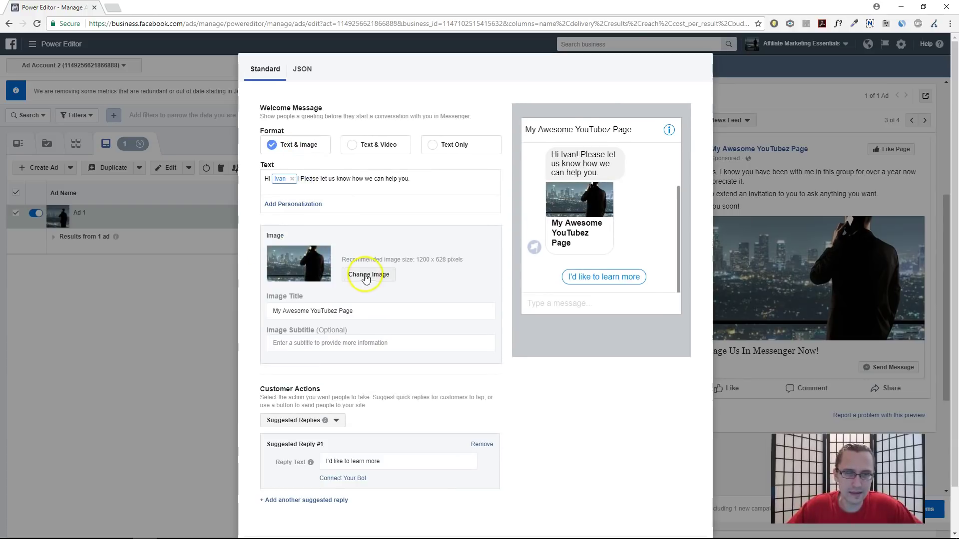
# Step: Set the image subtitle to "The best page ever" and end the welcome text with "and we'll be more than happy to help!"
pyautogui.click(325, 345)
pyautogui.write('The best page ever')
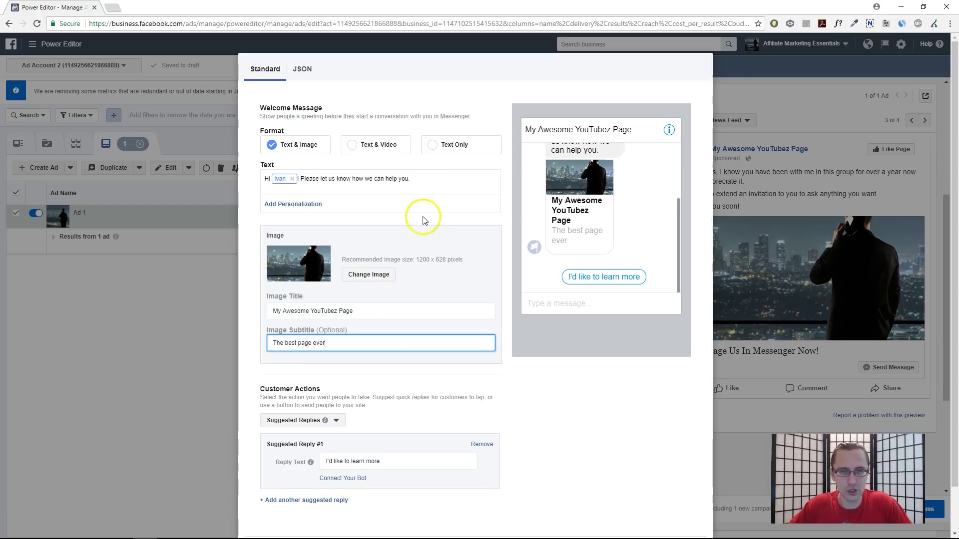
pyautogui.click(356, 179)
pyautogui.click(430, 179)
pyautogui.press('BackSpace')
pyautogui.write("and we'll be more than happy to help!")
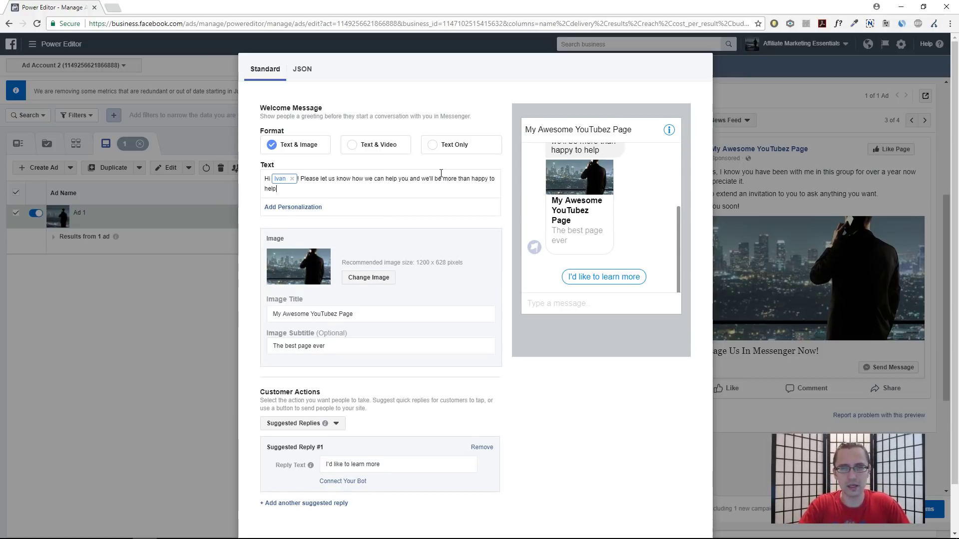
# Step: Replace the first-name personalization in the welcome greeting with the person's full name, leaving no space before the exclamation mark
pyautogui.click(294, 212)
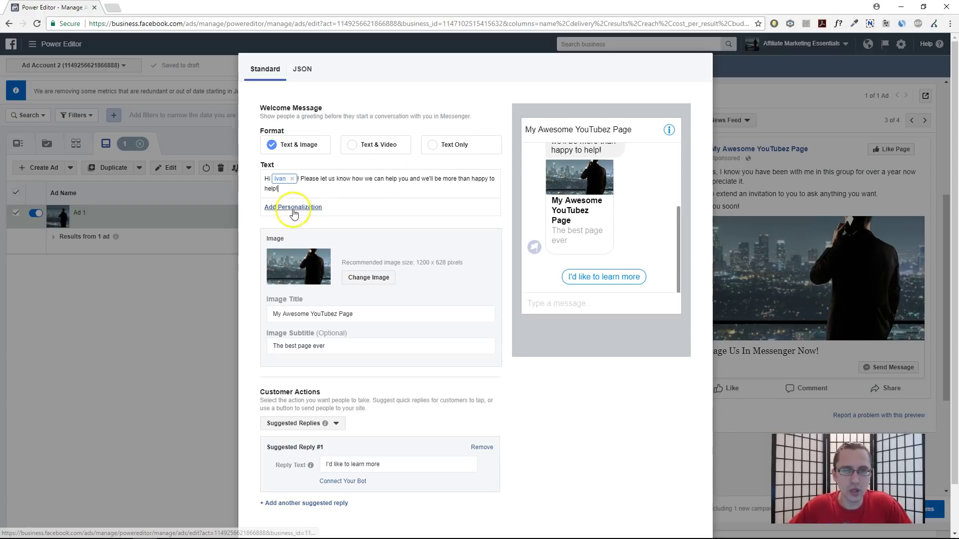
pyautogui.click(287, 180)
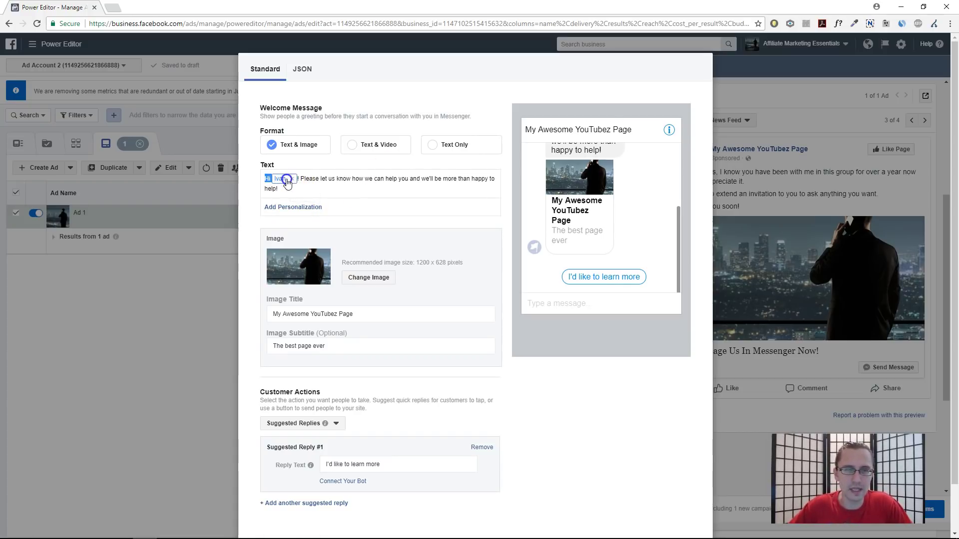
pyautogui.press('BackSpace')
pyautogui.click(287, 204)
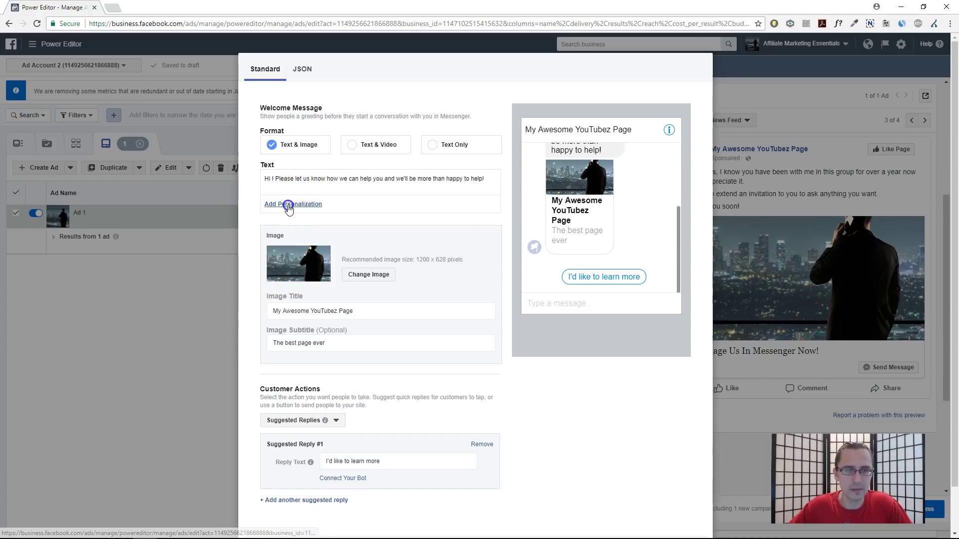
pyautogui.click(296, 187)
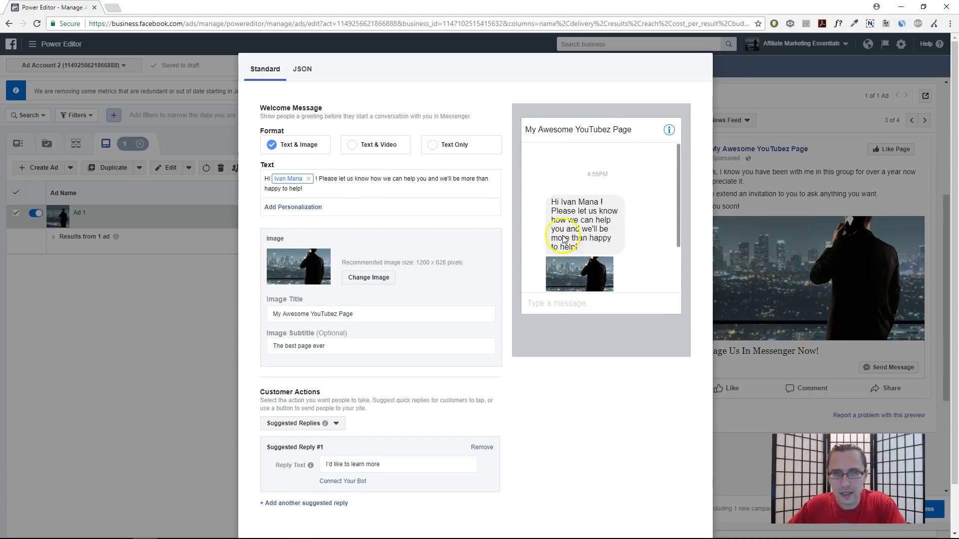
pyautogui.press('BackSpace')
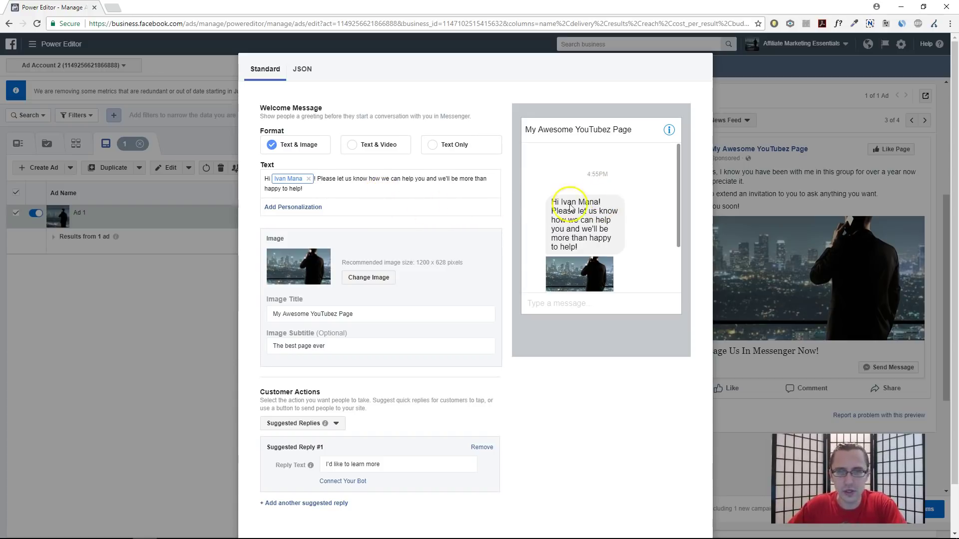
pyautogui.scroll(-1, 330, 192)
pyautogui.click(325, 188)
pyautogui.click(597, 158)
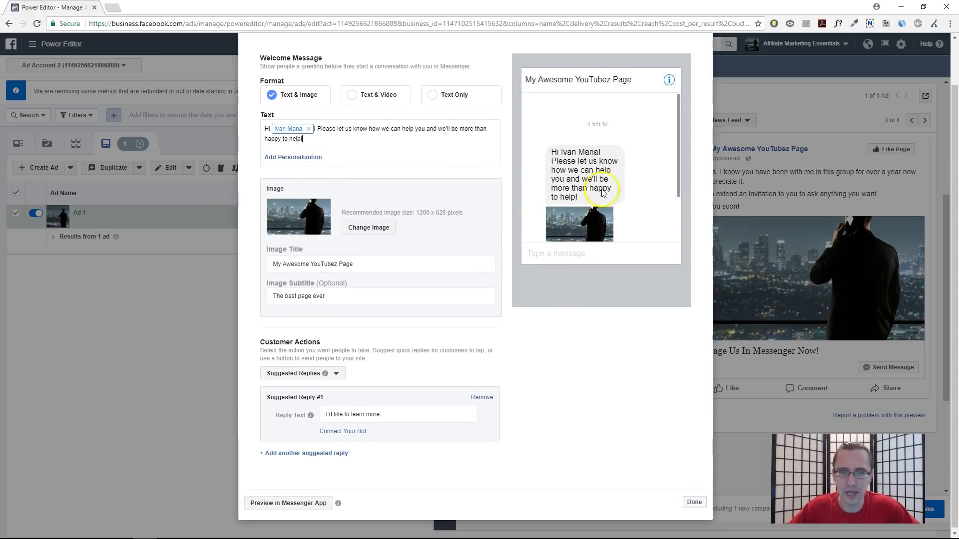
pyautogui.click(316, 138)
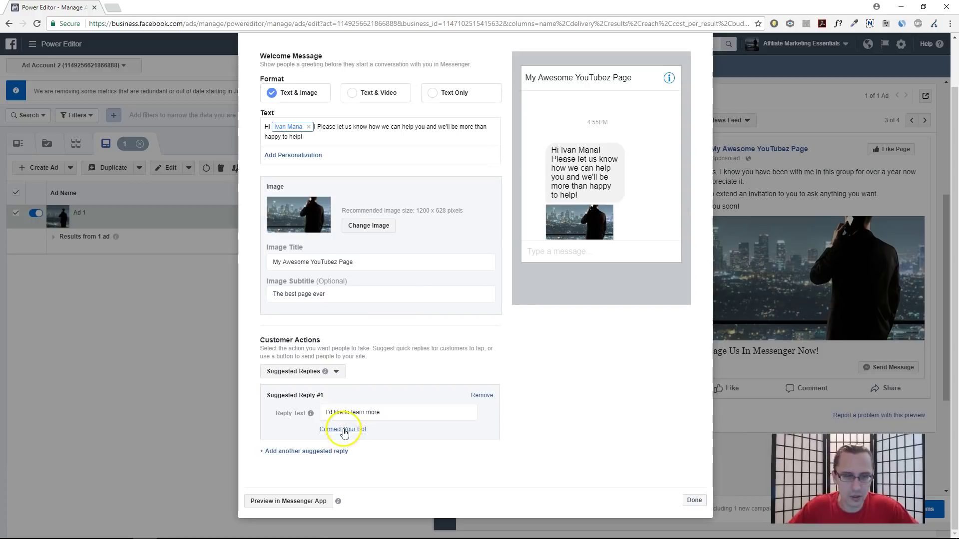
# Step: Add two more suggested replies reading "How much does it cost?" and "What is involved?"
pyautogui.click(319, 451)
pyautogui.scroll(-1, 342, 440)
pyautogui.click(270, 450)
pyautogui.click(371, 411)
pyautogui.write('How much does it cost?')
pyautogui.press('Tab')
pyautogui.press('Tab')
pyautogui.press('Tab')
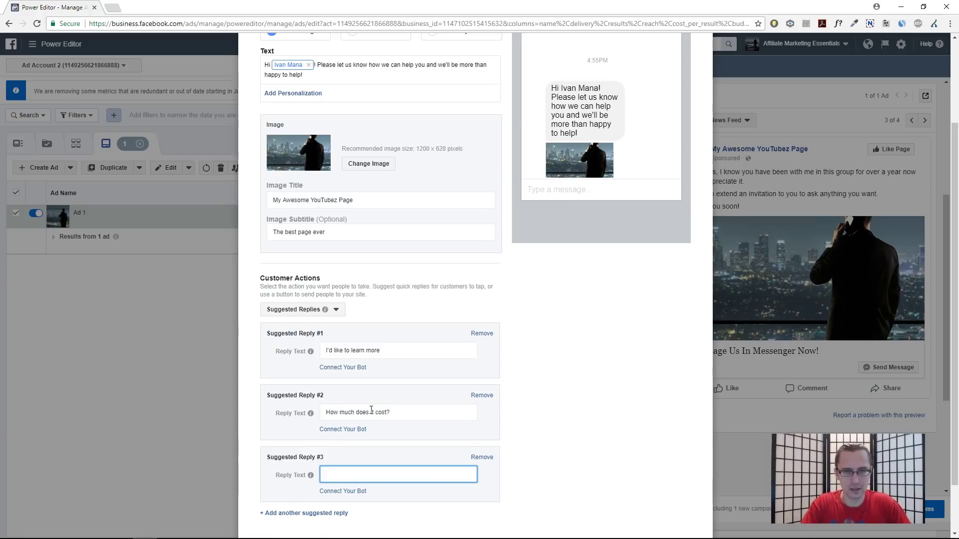
pyautogui.write('What is invovle')
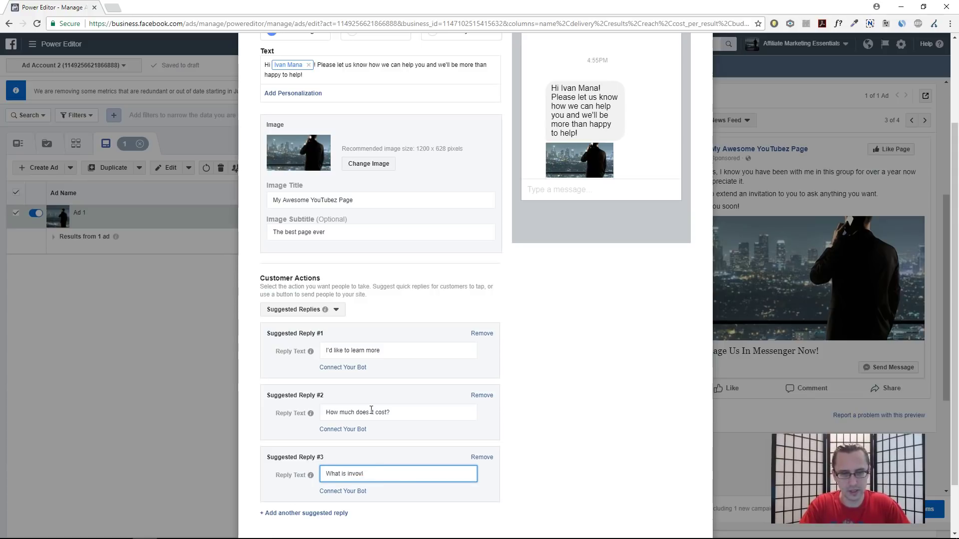
pyautogui.click(582, 353)
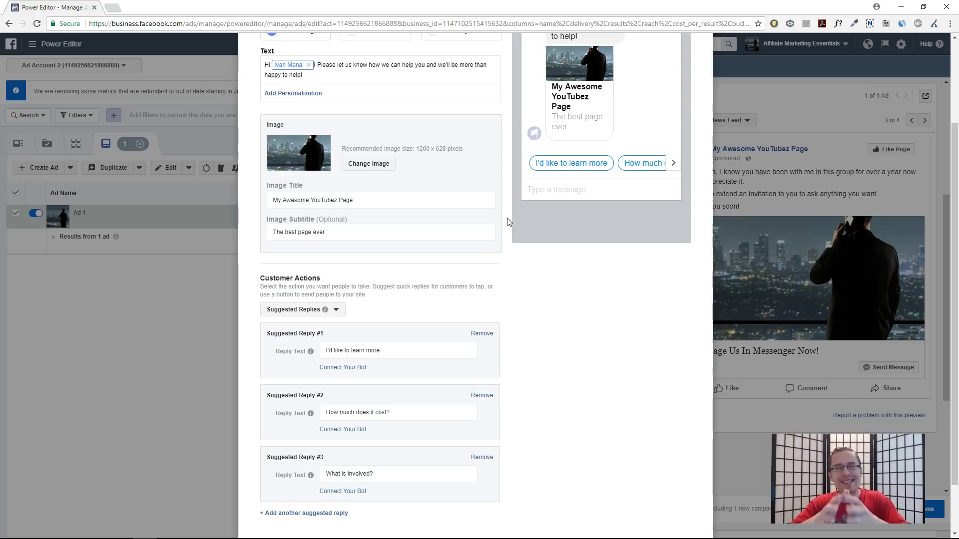
# Step: Review the welcome message with its preview, and examine the bot payload option of Suggested Reply #1 without connecting a bot
pyautogui.scroll(2, 507, 222)
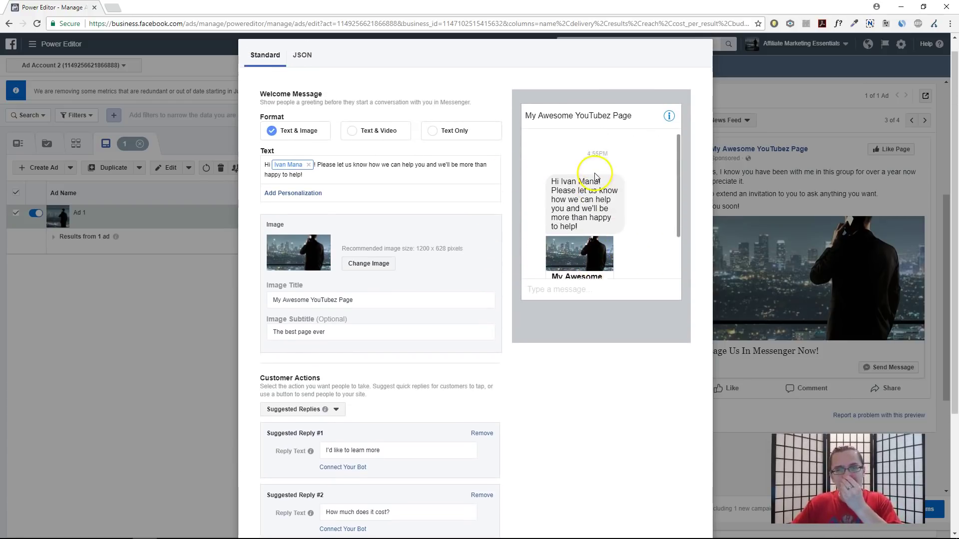
pyautogui.scroll(2, 584, 198)
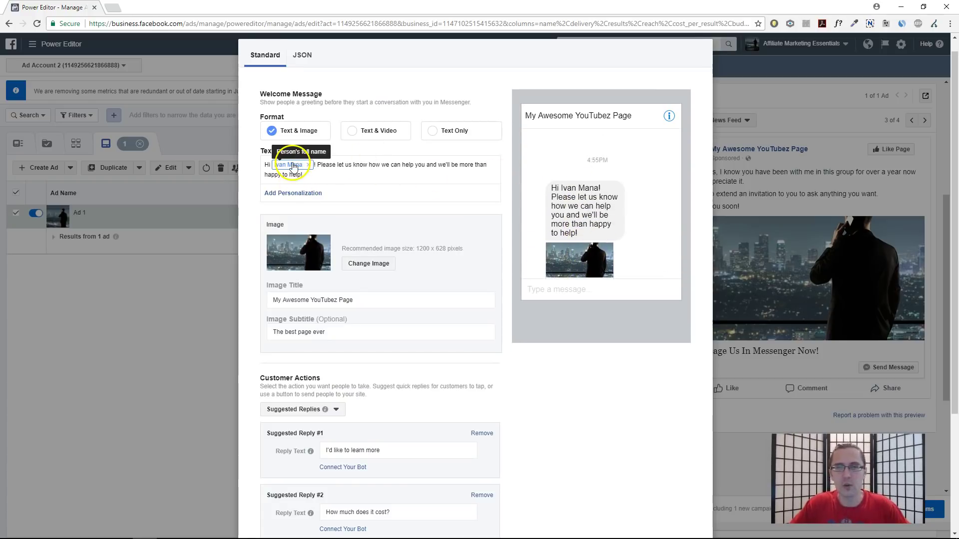
pyautogui.scroll(-2, 621, 197)
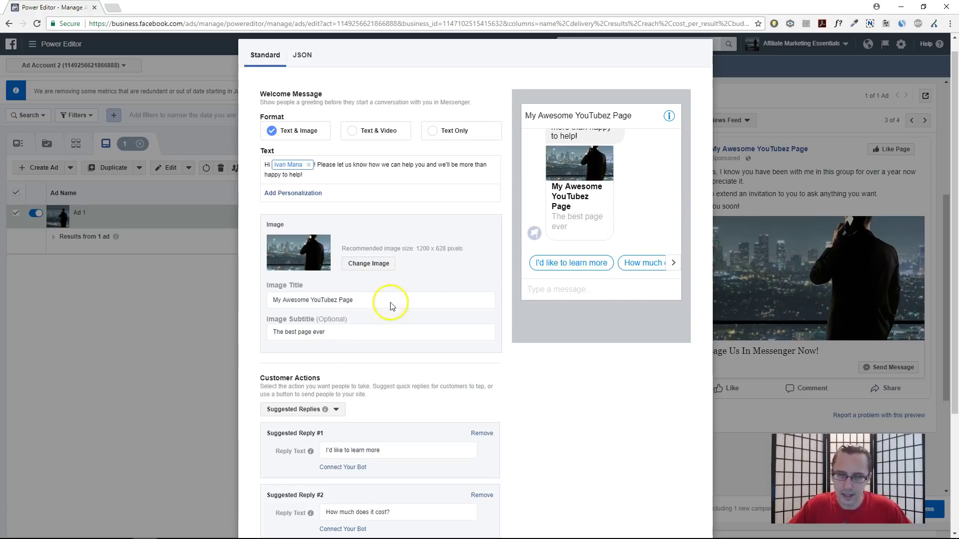
pyautogui.scroll(-1, 385, 432)
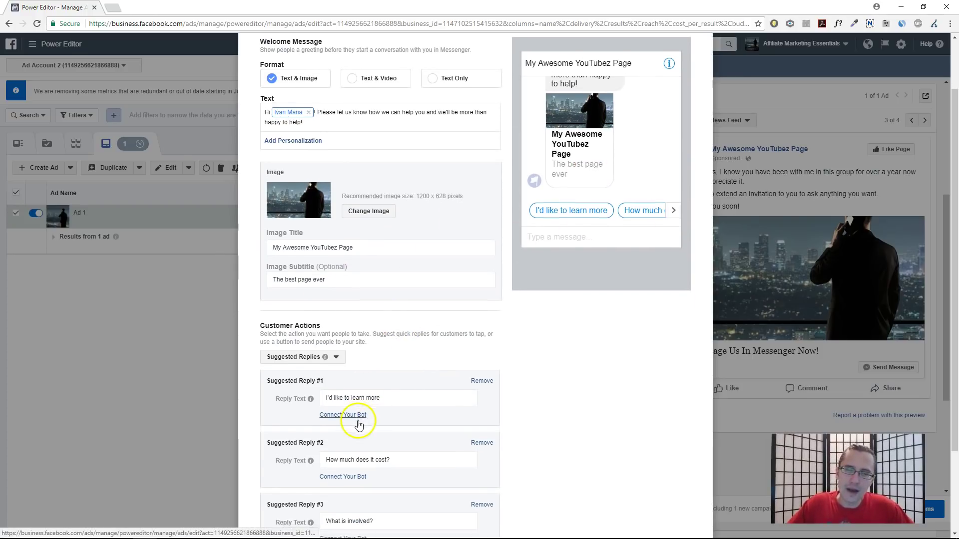
pyautogui.scroll(-1, 369, 424)
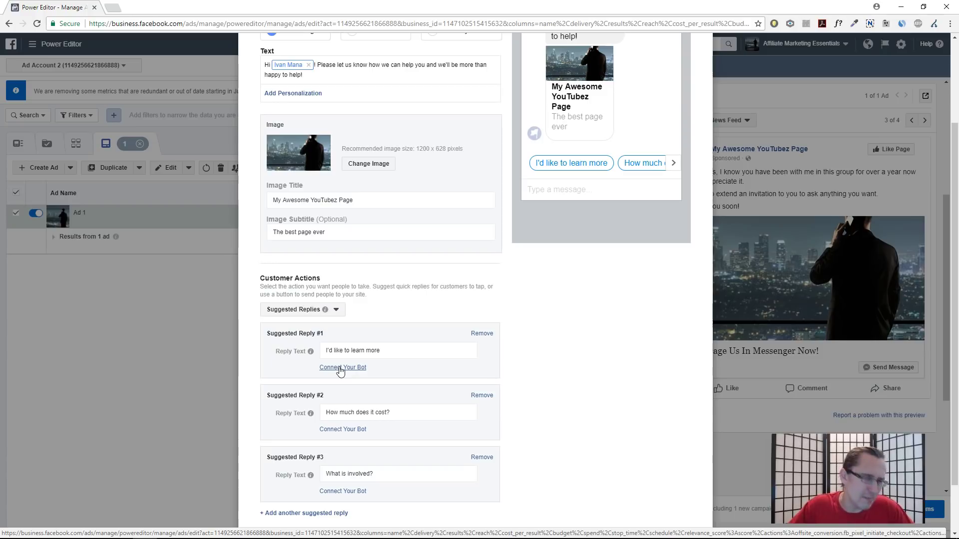
pyautogui.click(340, 369)
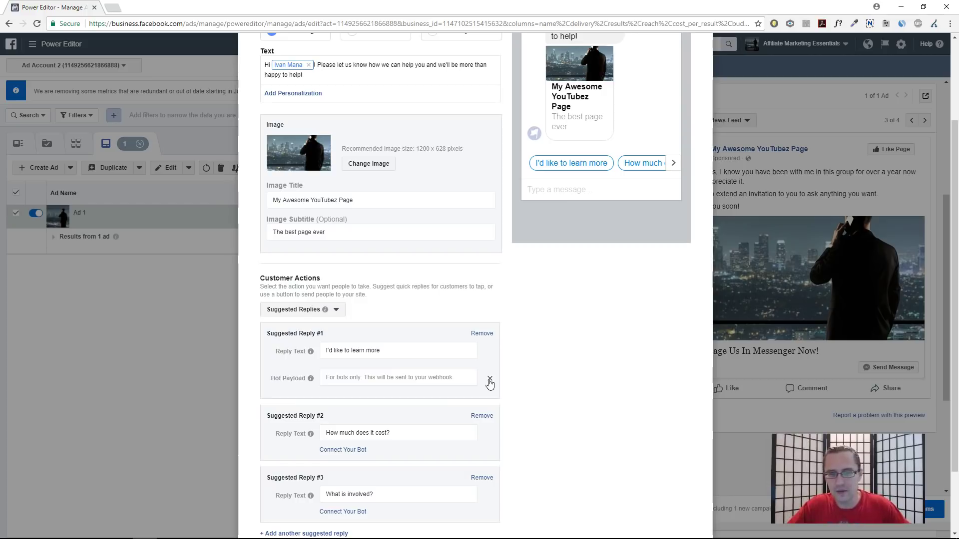
pyautogui.moveTo(310, 379)
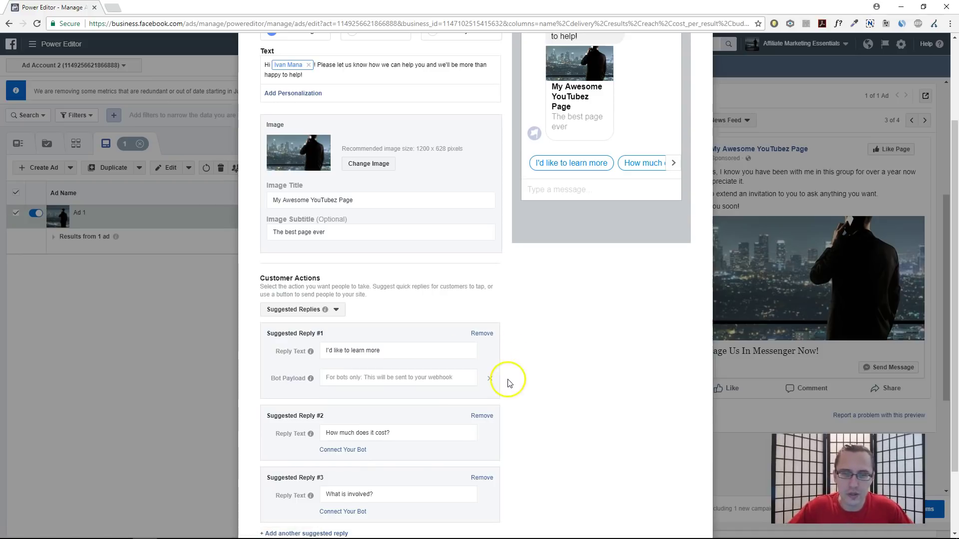
pyautogui.click(489, 379)
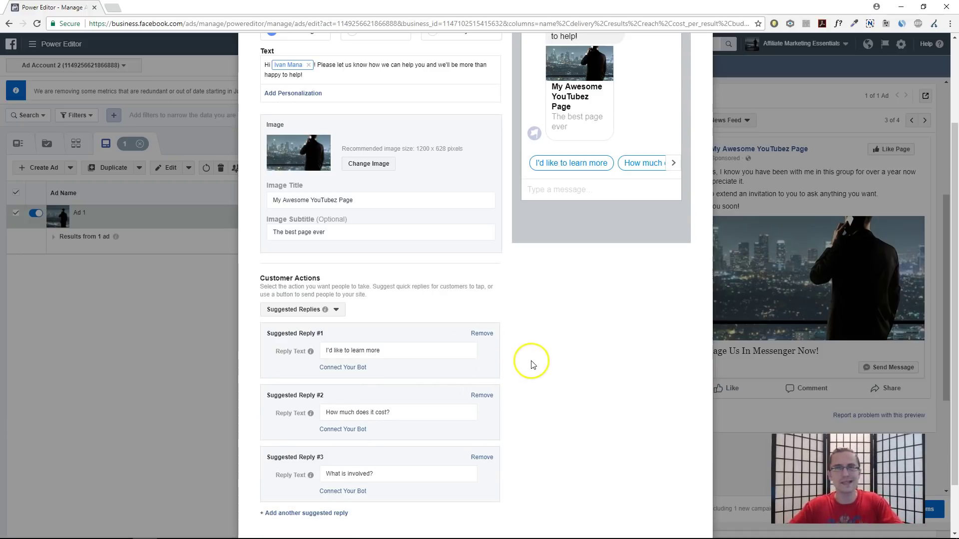
pyautogui.scroll(3, 532, 364)
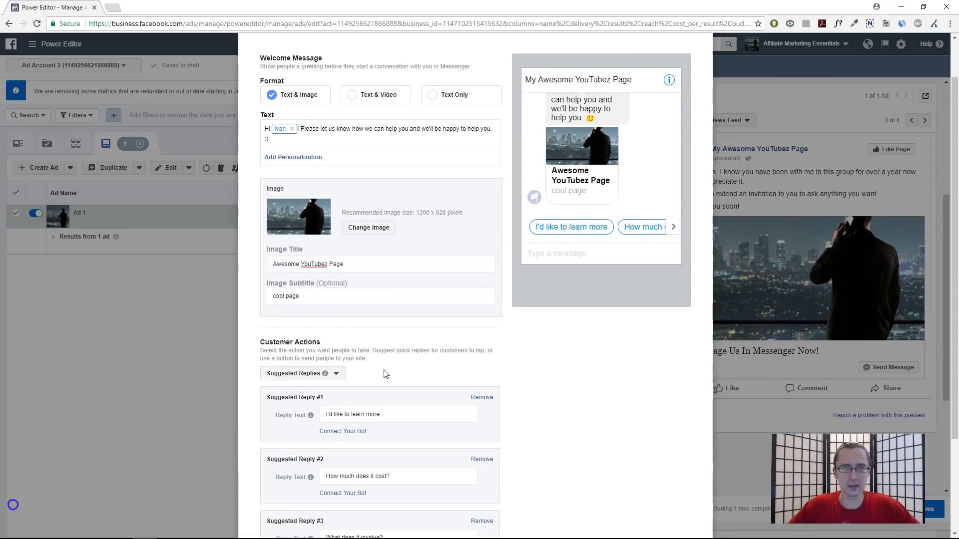
# Step: Preview the welcome message and its three suggested replies in the Messenger app, and finish the message setup
pyautogui.scroll(-1, 379, 364)
pyautogui.scroll(2, 428, 385)
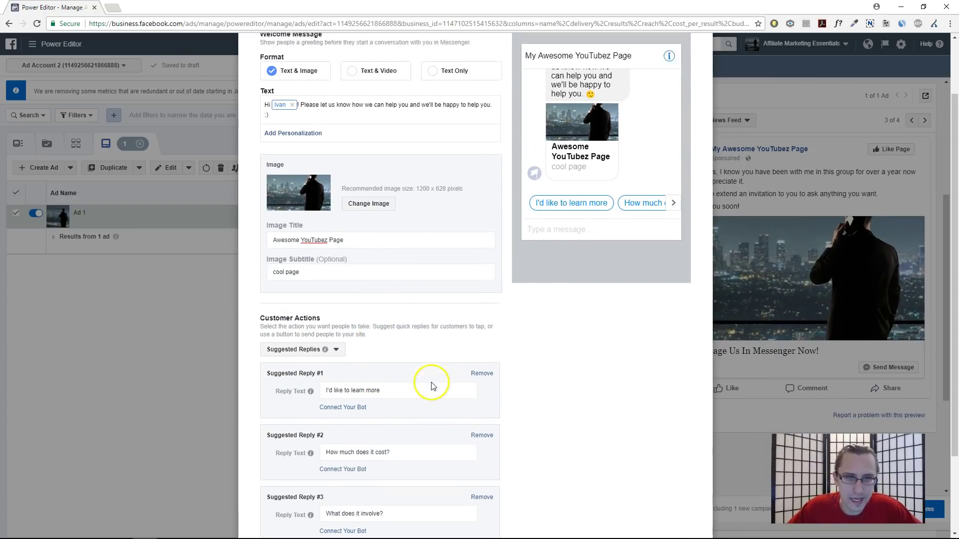
pyautogui.scroll(-4, 385, 257)
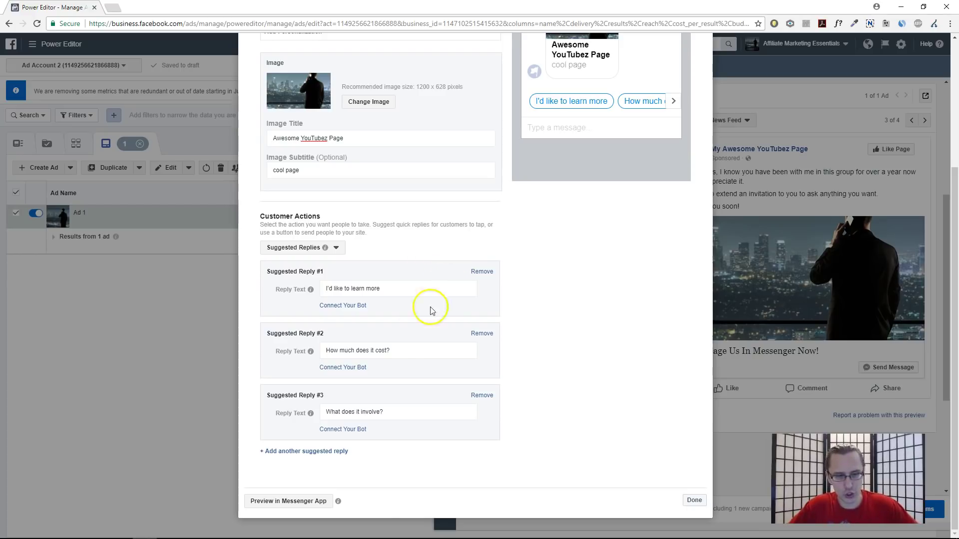
pyautogui.click(291, 500)
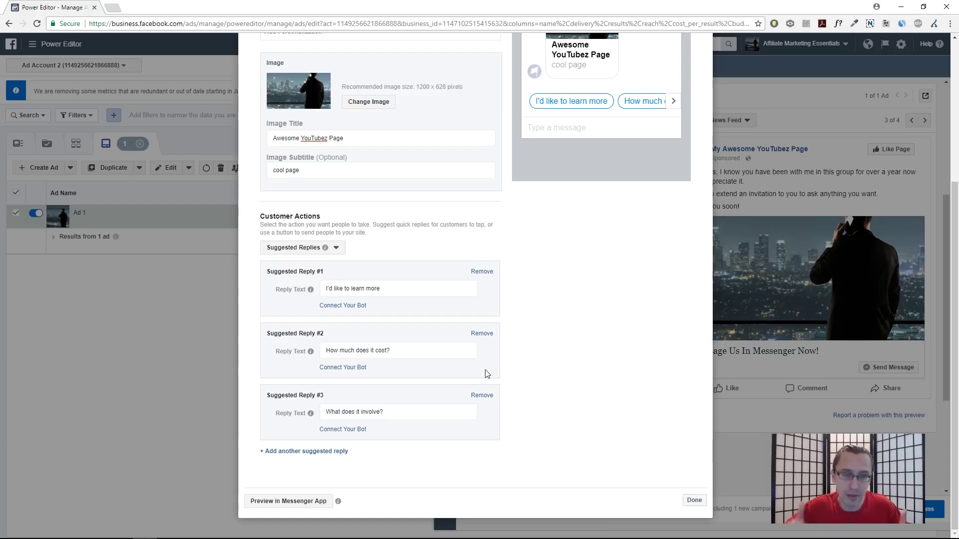
pyautogui.click(694, 500)
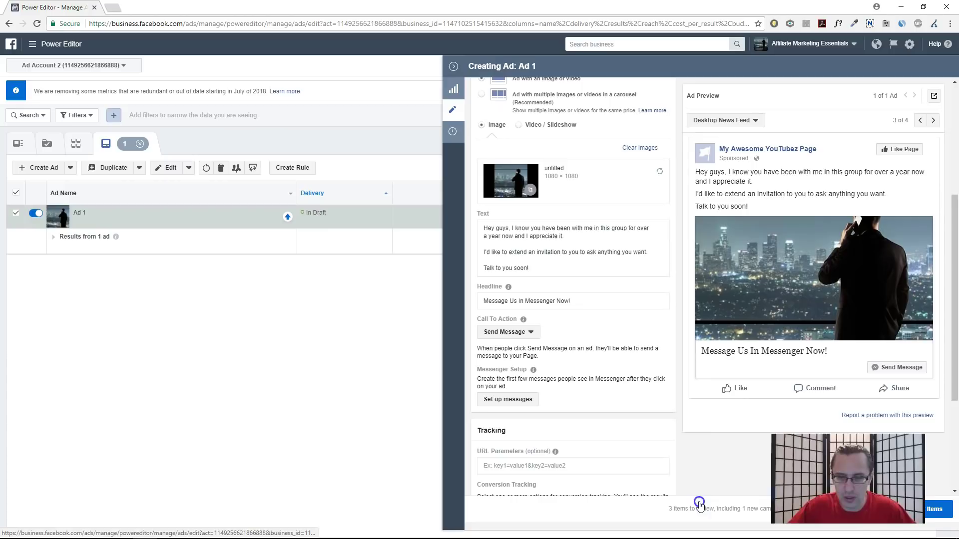
# Step: Close the ad editor, and review and confirm the draft Online Marketing campaign with its ad set and ad
pyautogui.scroll(10, 737, 274)
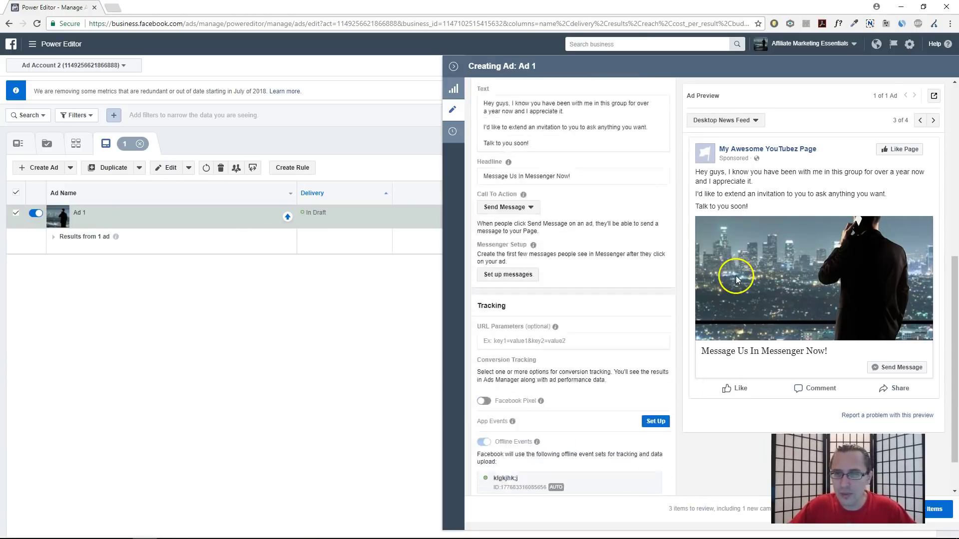
pyautogui.click(452, 108)
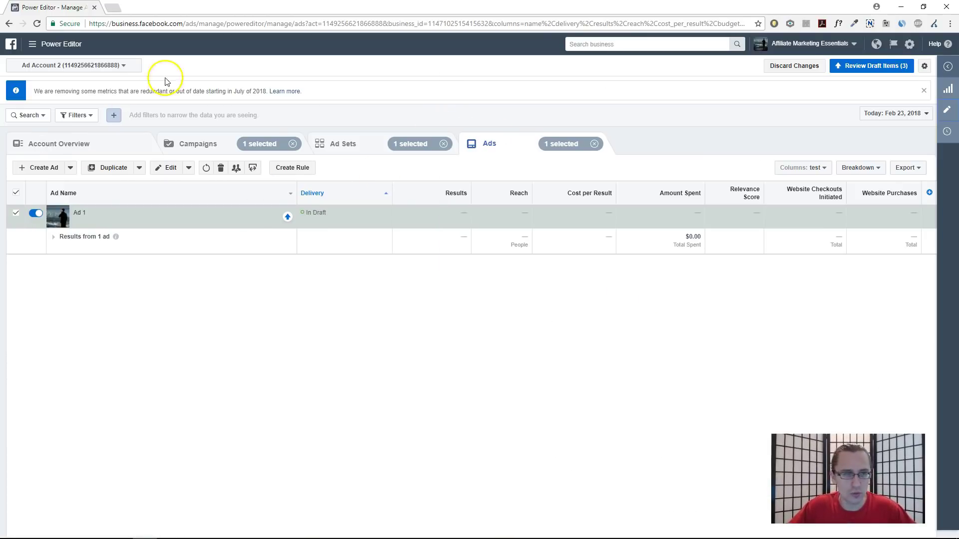
pyautogui.click(844, 65)
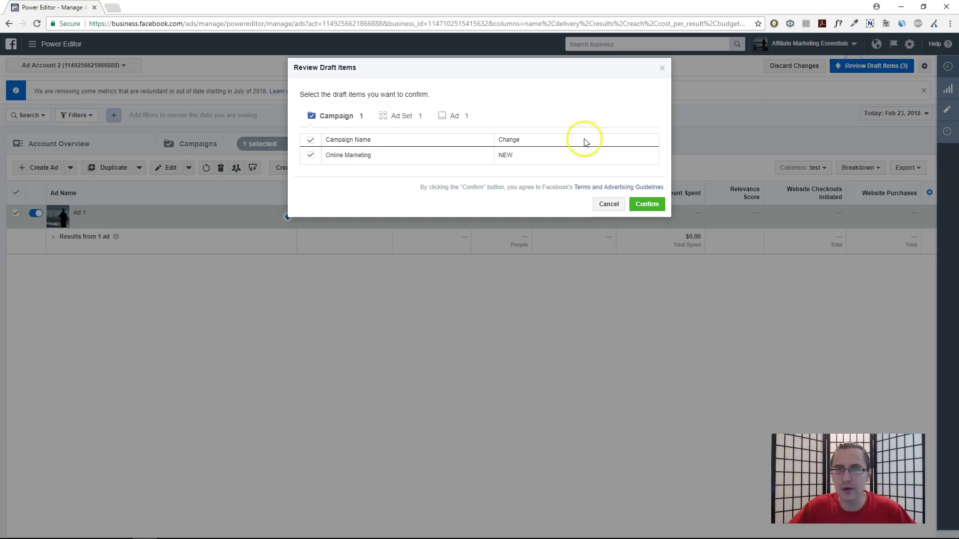
pyautogui.click(646, 205)
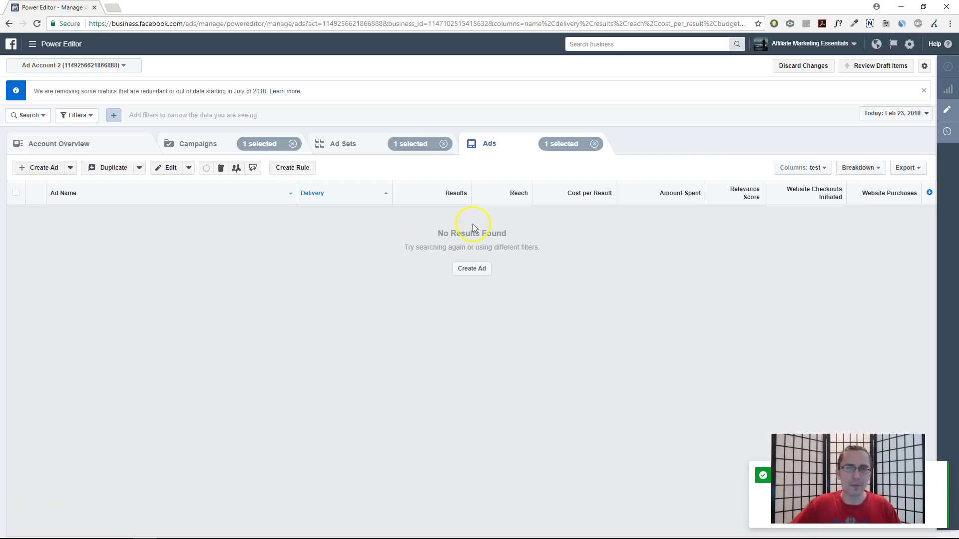
pyautogui.click(323, 184)
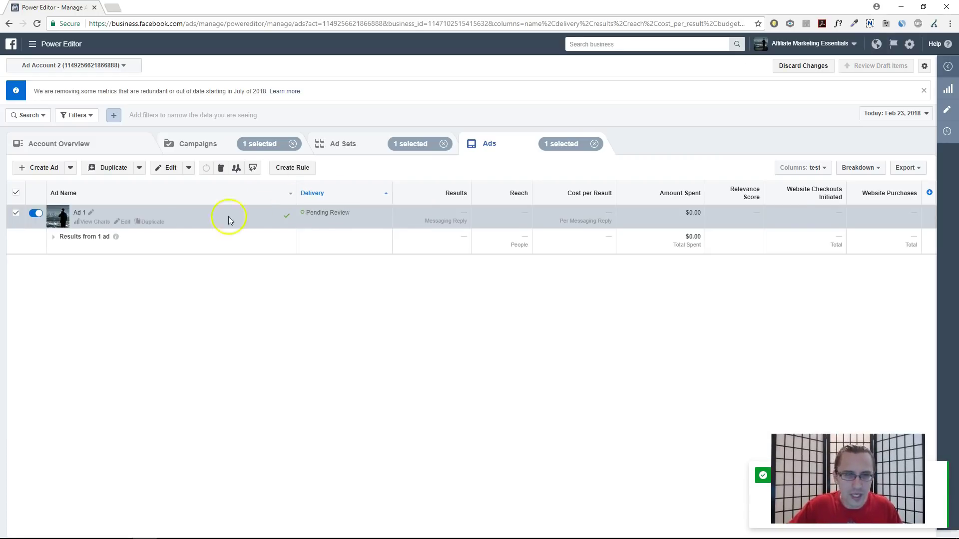
# Step: Reopen Ad 1 for editing and open its Messenger message setup
pyautogui.click(124, 222)
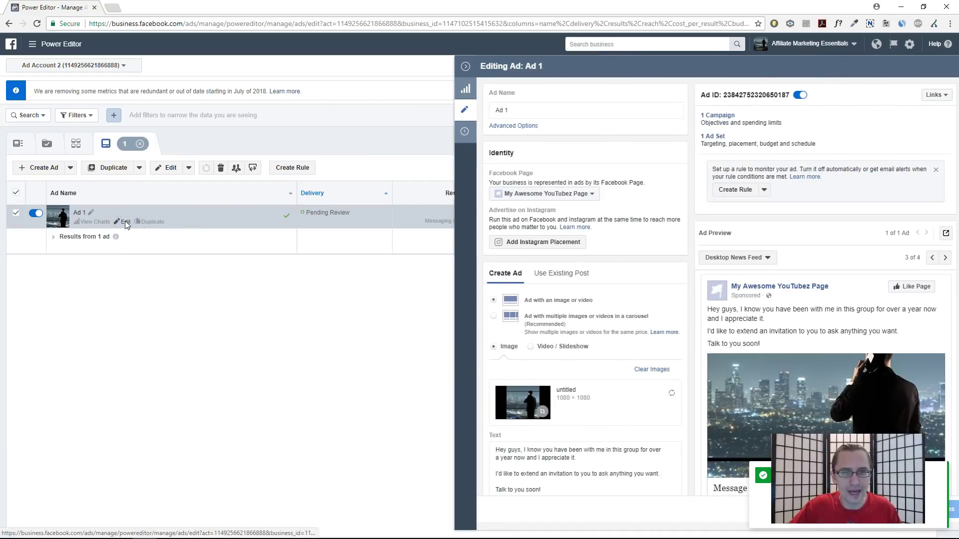
pyautogui.scroll(-5, 575, 364)
pyautogui.click(506, 323)
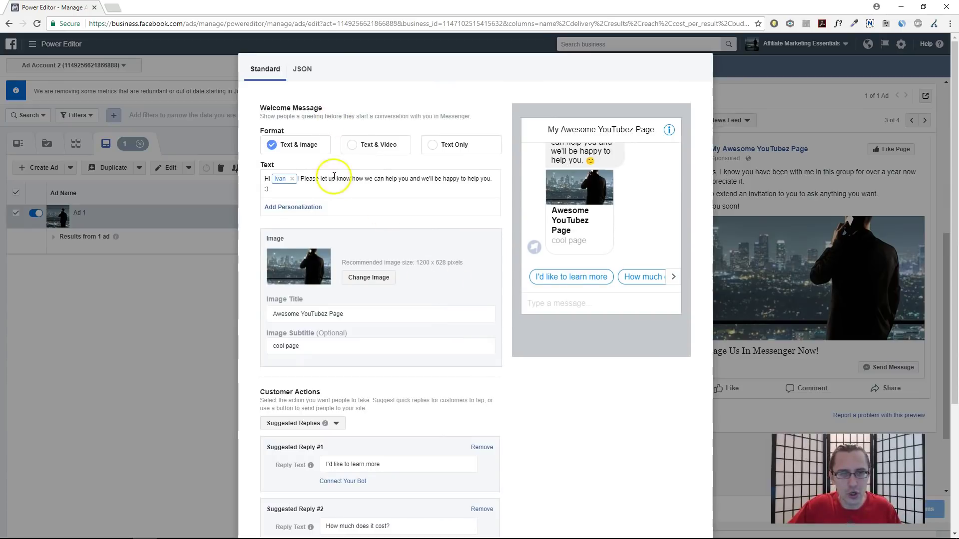
# Step: Look at the JSON version of the welcome message, return to the standard version and leave the message setup
pyautogui.click(302, 70)
pyautogui.click(275, 115)
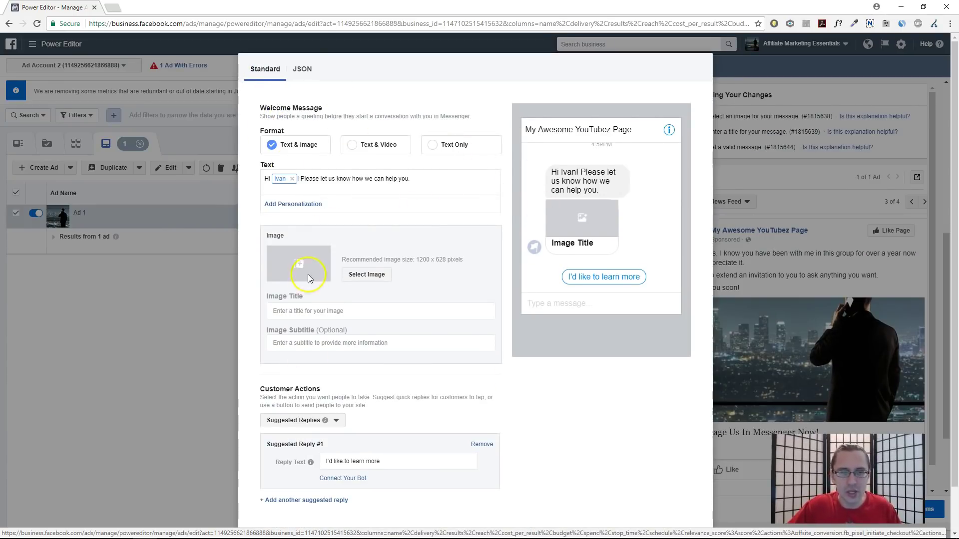
pyautogui.scroll(-1, 316, 342)
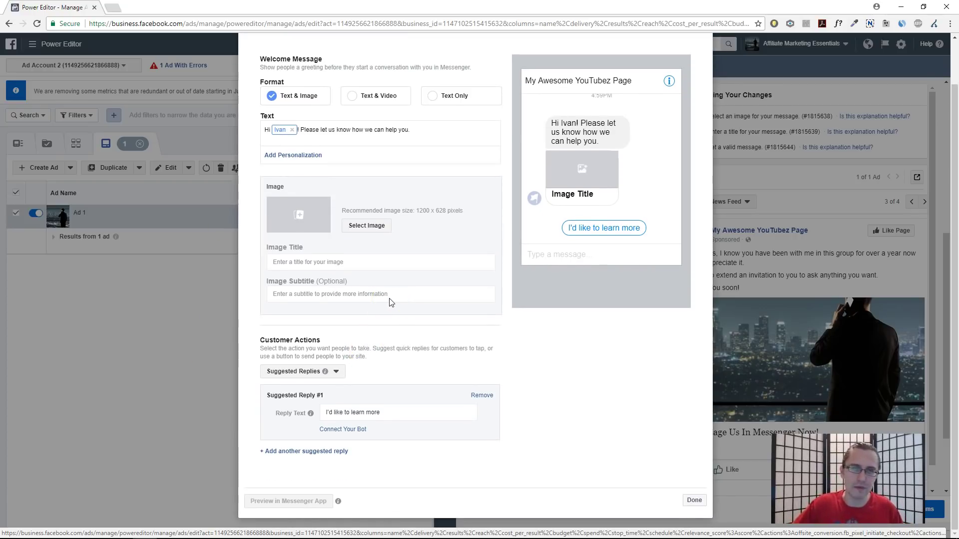
pyautogui.scroll(1, 391, 301)
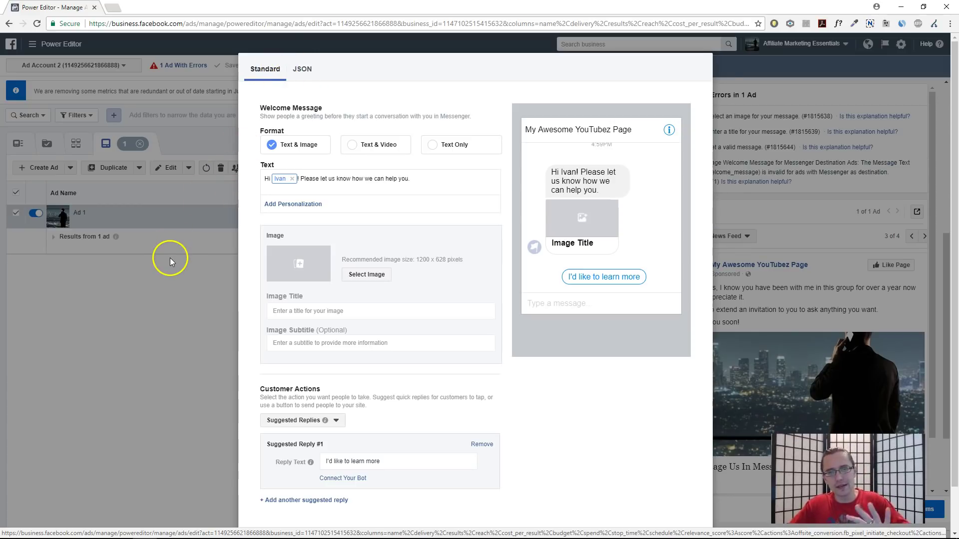
pyautogui.click(188, 261)
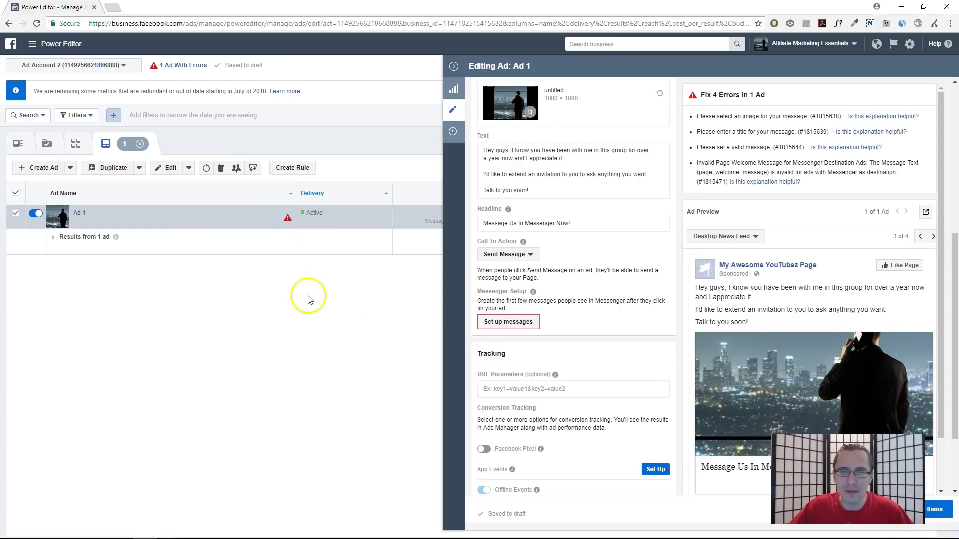
pyautogui.moveTo(504, 330)
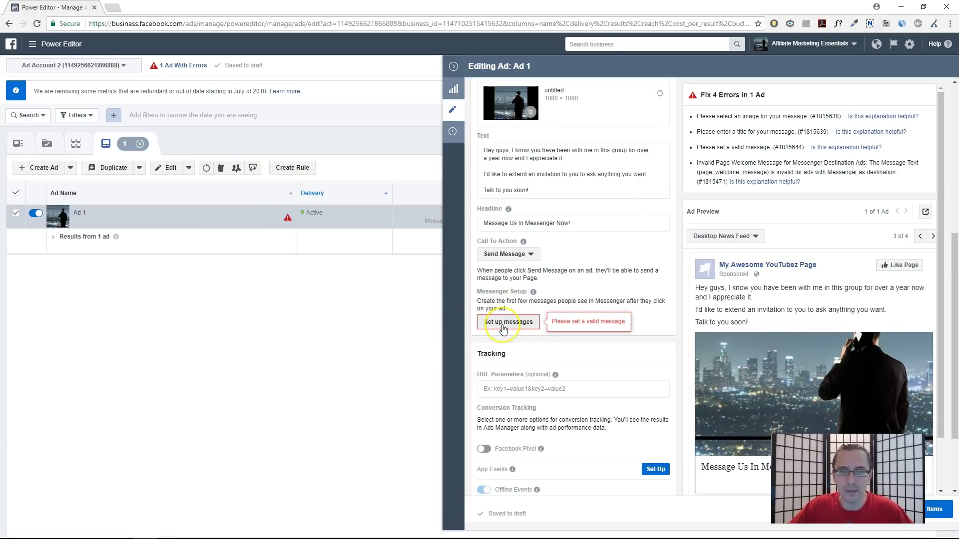